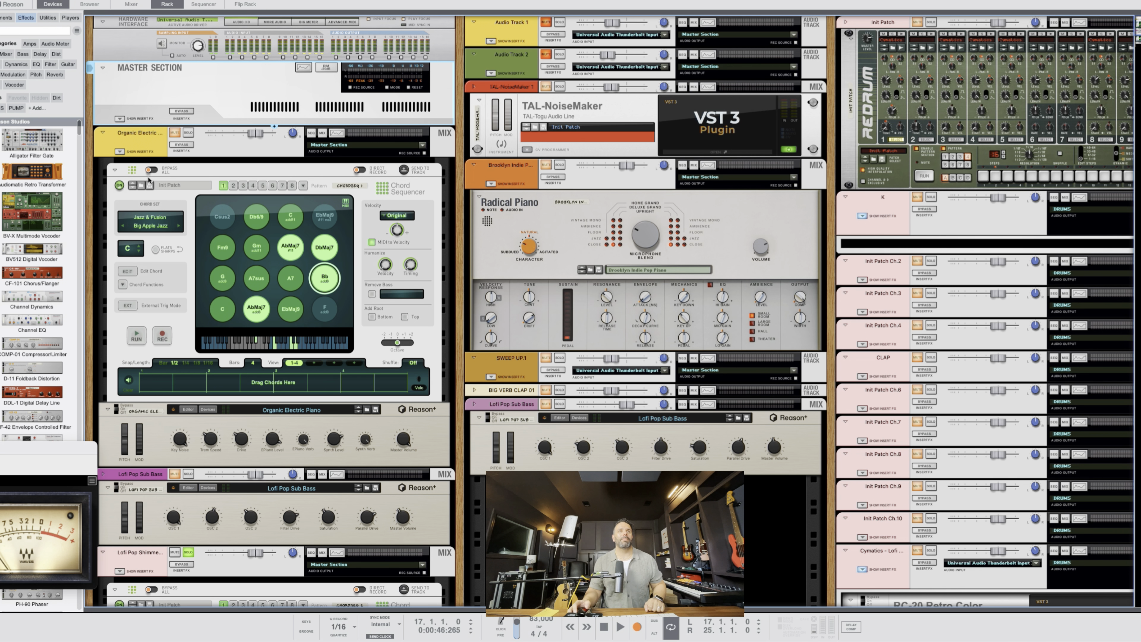
Step: Show the master section's insert effects and bring the VU meter window further into view
{"action": "left_click", "coordinate": [155, 93]}
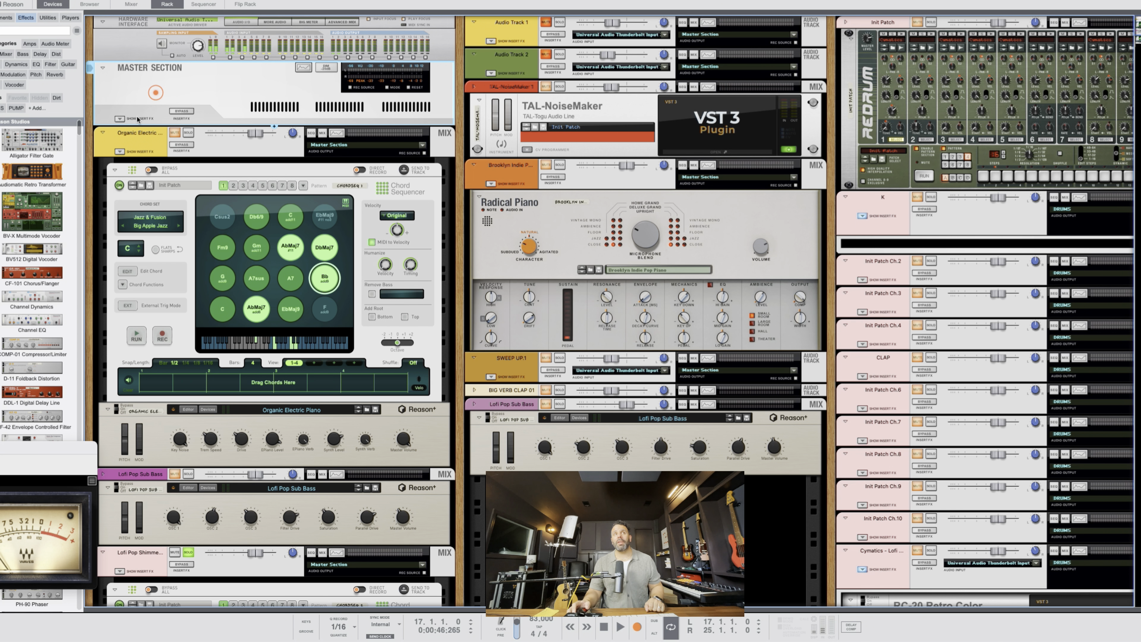
{"action": "left_click", "coordinate": [120, 119]}
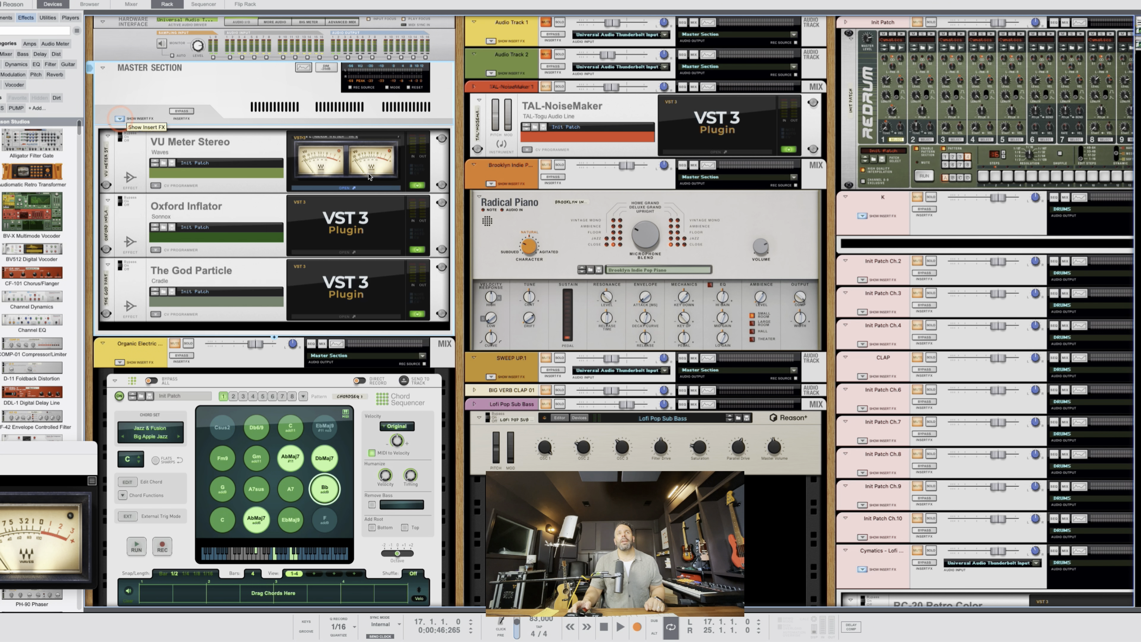
{"action": "left_click_drag", "start_coordinate": [82, 449], "coordinate": [120, 454]}
Step: Inspect the settings of Oxford Inflator and The God Particle on the master section, closing each plugin window
{"action": "left_click", "coordinate": [350, 252]}
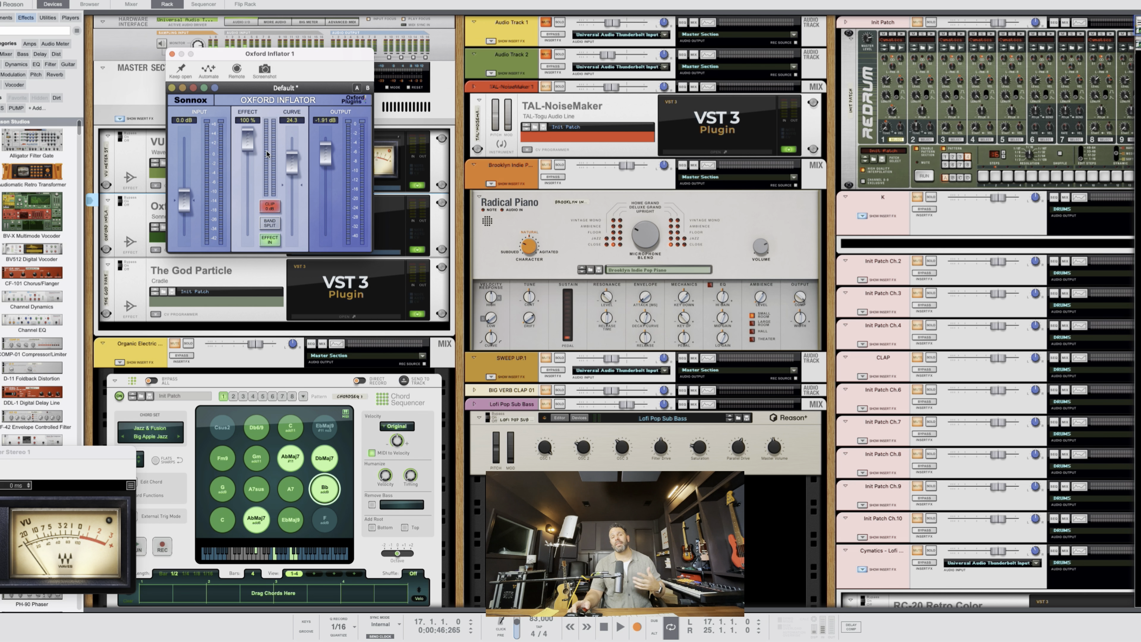
{"action": "left_click", "coordinate": [172, 55]}
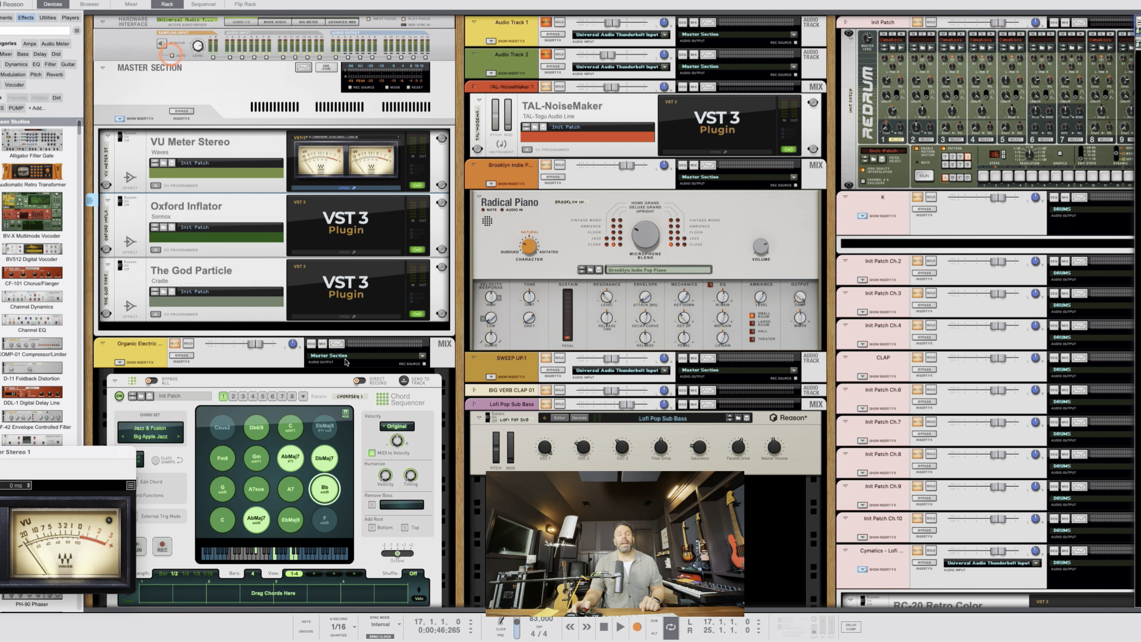
{"action": "left_click", "coordinate": [345, 316]}
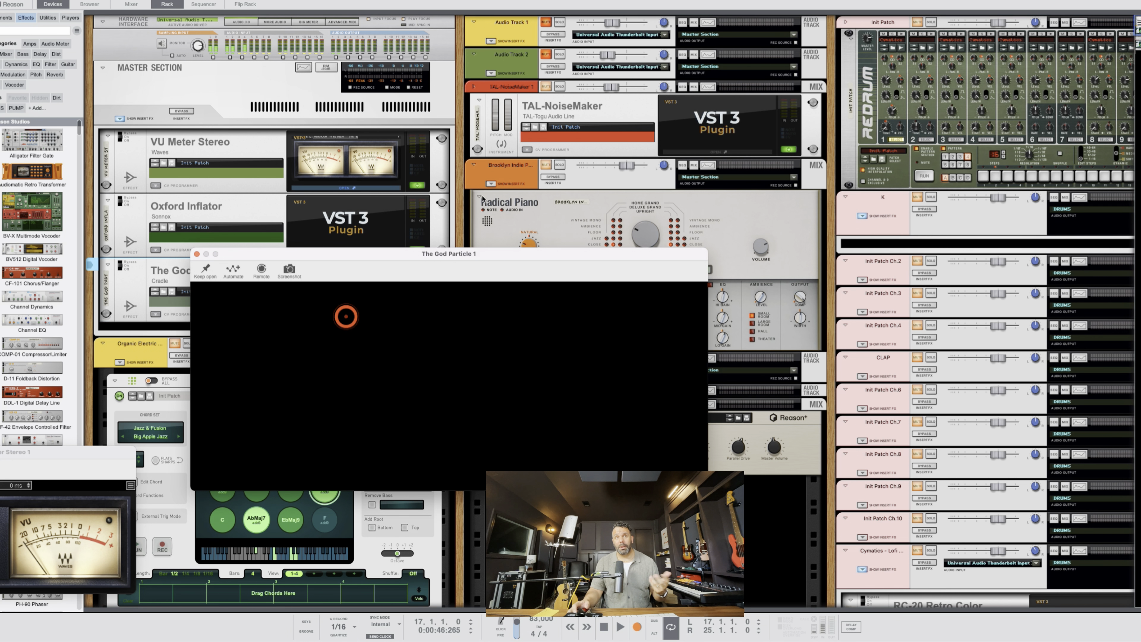
{"action": "left_click_drag", "start_coordinate": [472, 257], "coordinate": [456, 168]}
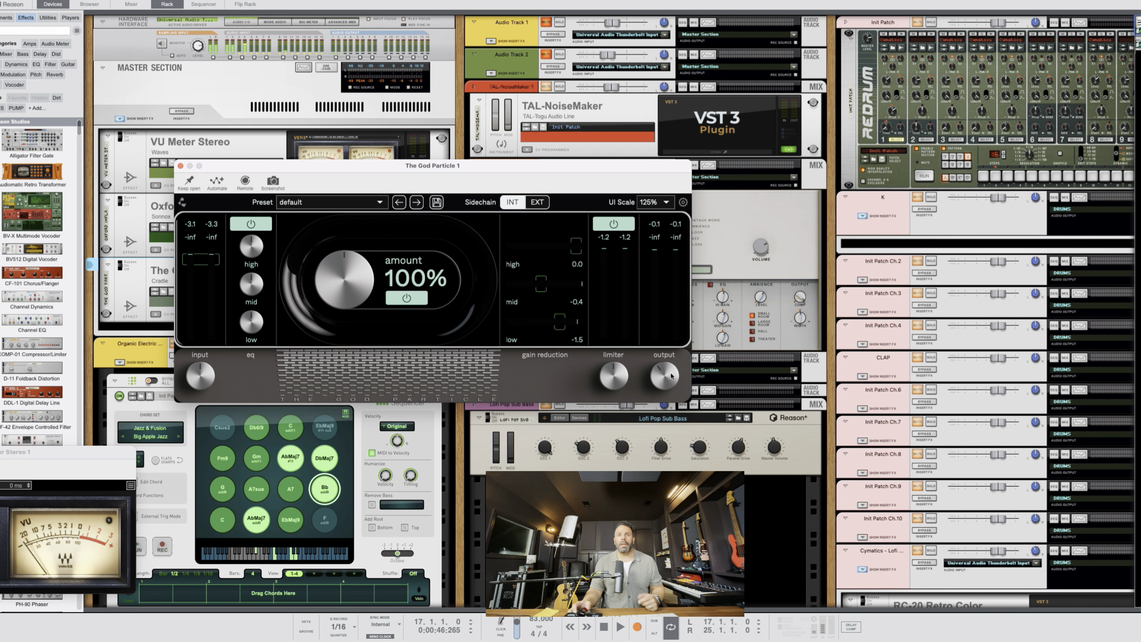
{"action": "left_click", "coordinate": [180, 165]}
Step: Unsolo the Lofi Pop Shimmer channel in the mixer and play the song while watching the VU meter
{"action": "left_click_drag", "start_coordinate": [106, 451], "coordinate": [188, 443]}
{"action": "key", "text": "F5"}
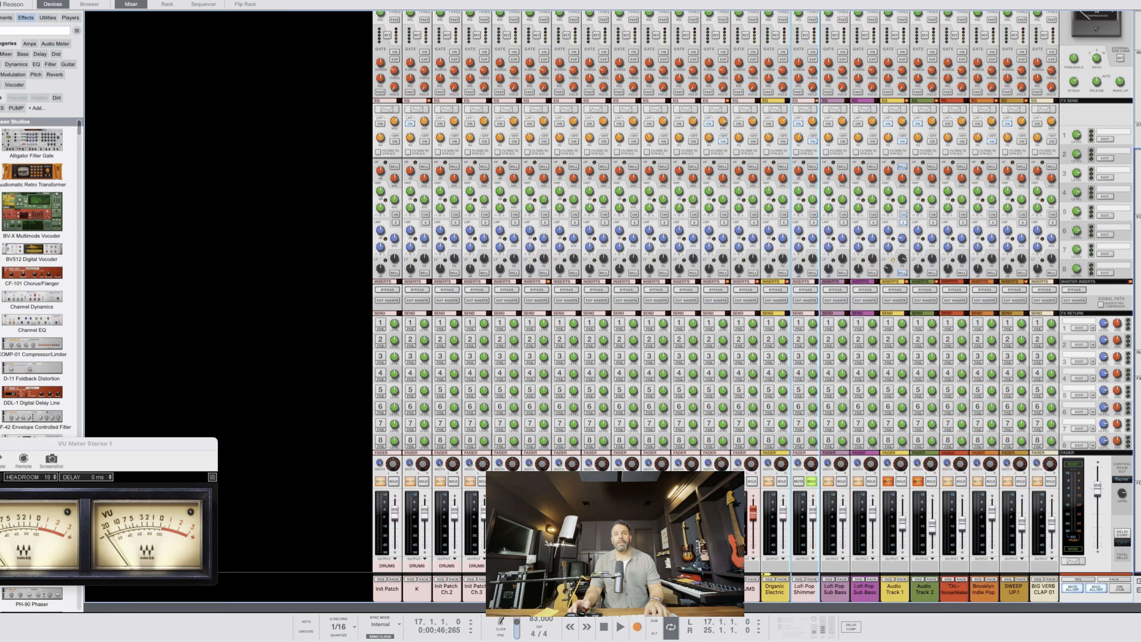
{"action": "key", "text": "space"}
{"action": "left_click", "coordinate": [811, 481]}
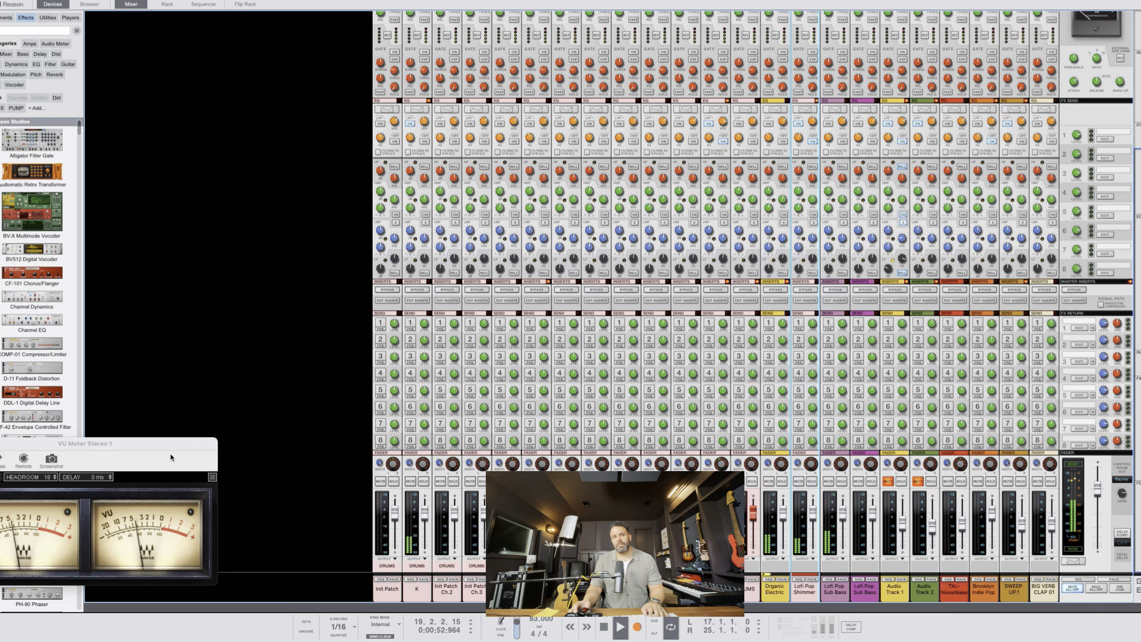
{"action": "left_click_drag", "start_coordinate": [173, 445], "coordinate": [230, 443]}
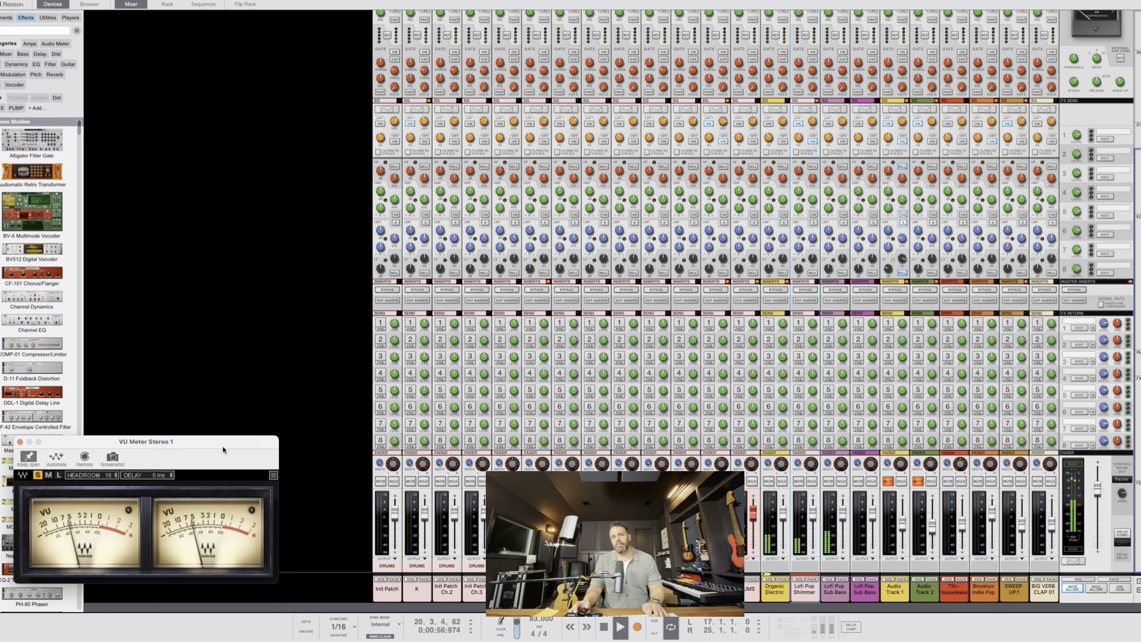
{"action": "key", "text": "space"}
{"action": "left_click_drag", "start_coordinate": [231, 442], "coordinate": [64, 499]}
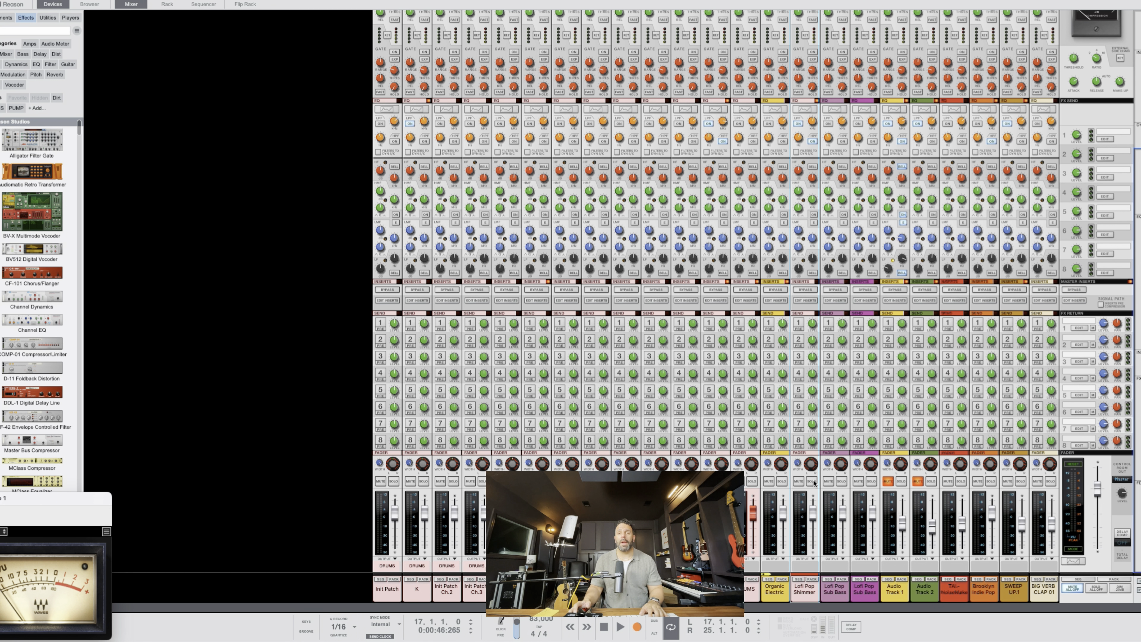
Step: Return to the rack, switch to Reason Companion and search its sound packs for "Lo fi"
{"action": "key", "text": "F6"}
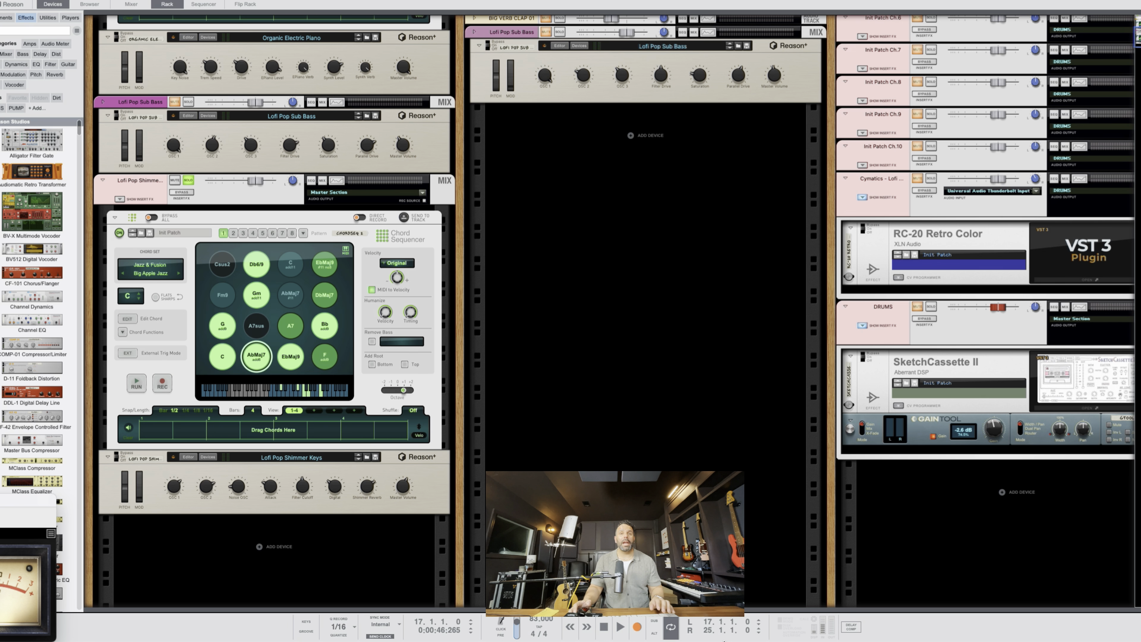
{"action": "left_click", "coordinate": [817, 625]}
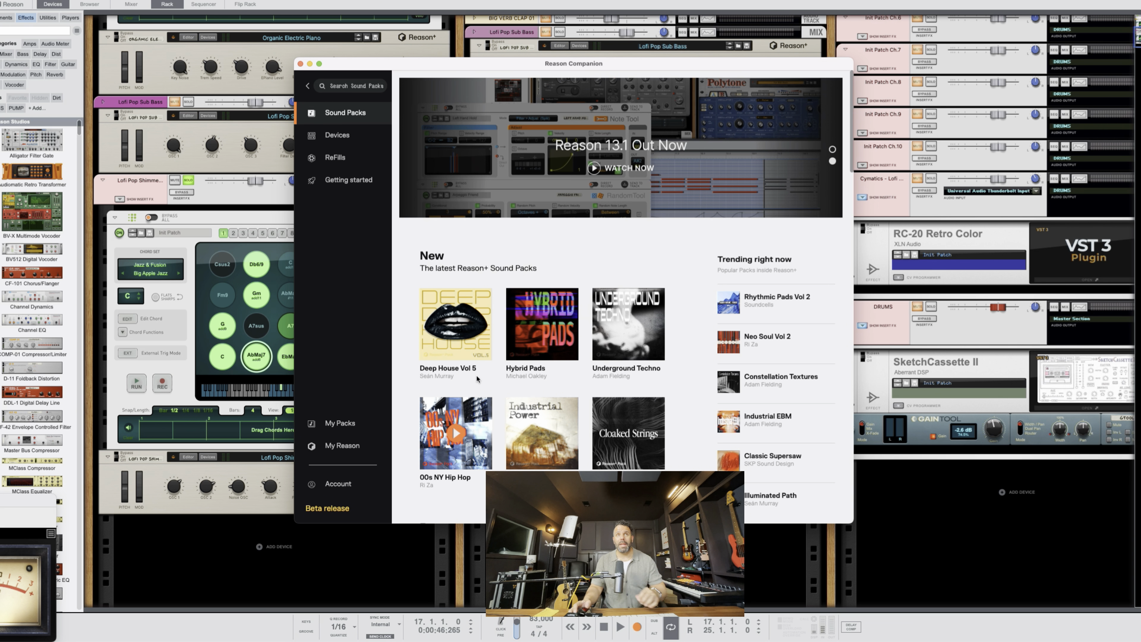
{"action": "left_click", "coordinate": [372, 86]}
{"action": "type", "text": "lofi"}
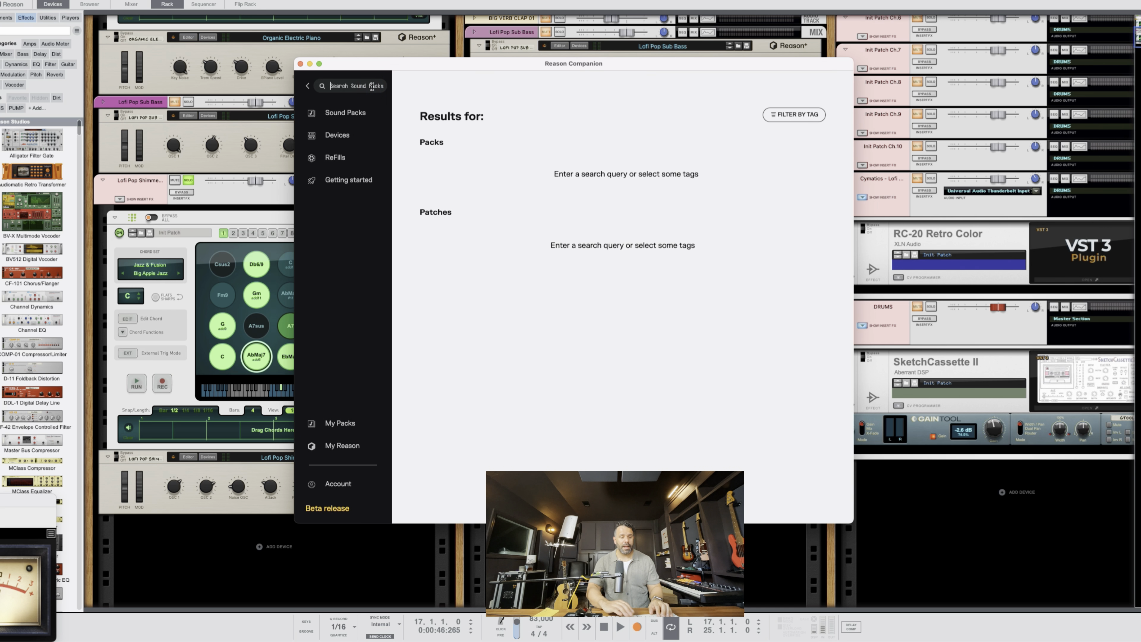
{"action": "double_click", "coordinate": [336, 86]}
{"action": "type", "text": "Lo"}
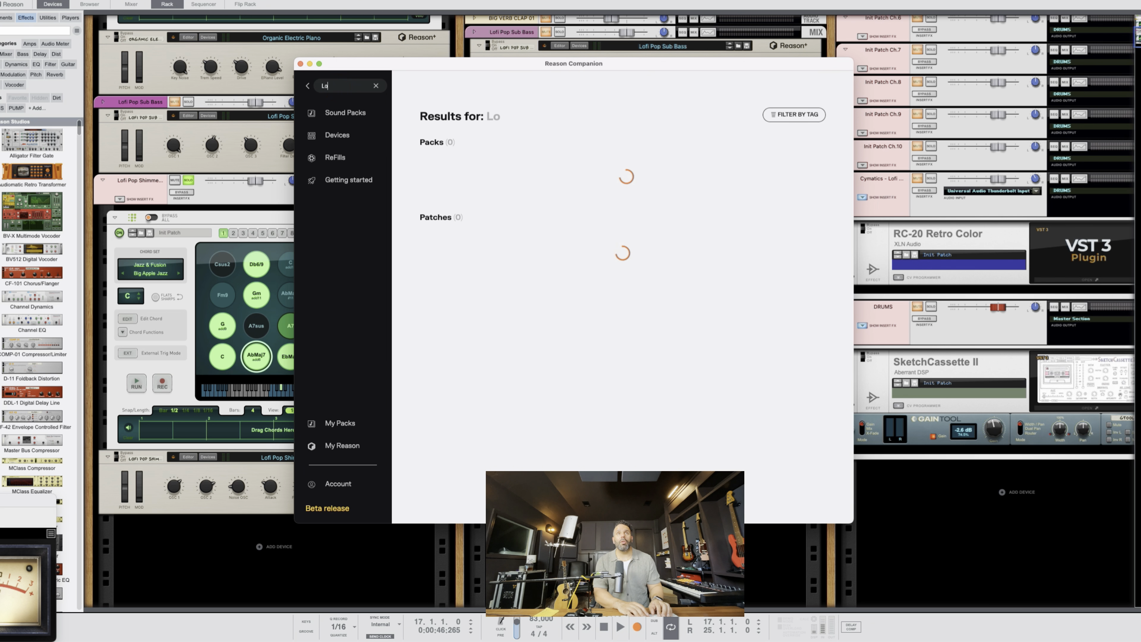
{"action": "type", "text": " fi"}
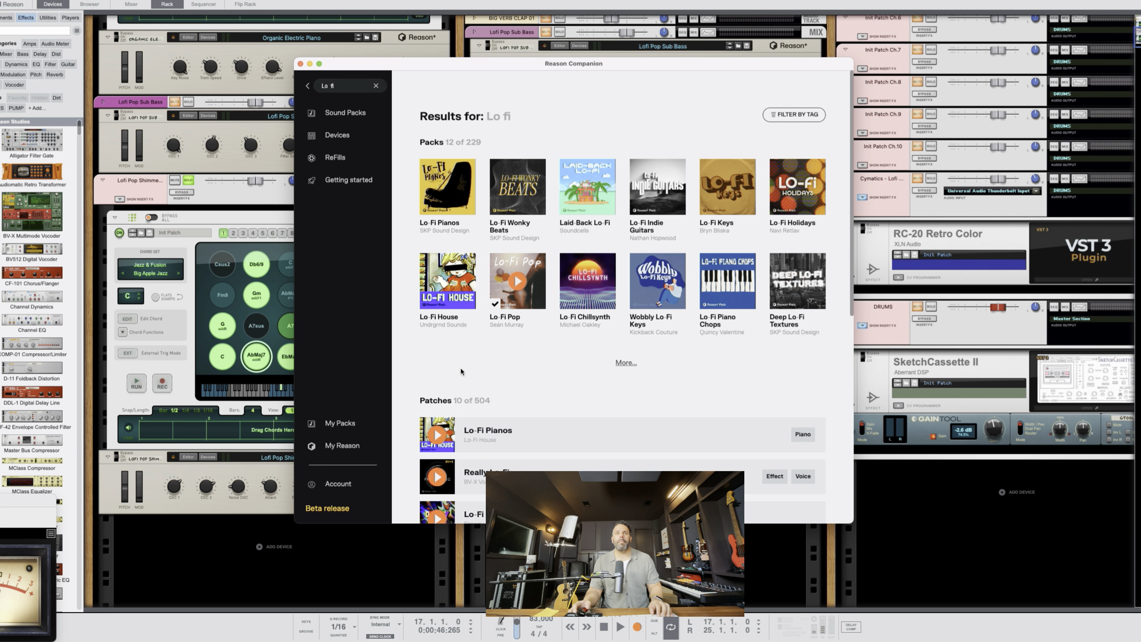
Step: Load more matching packs, open the Lo-Fi Pop pack and look through its included patches
{"action": "left_click", "coordinate": [619, 363]}
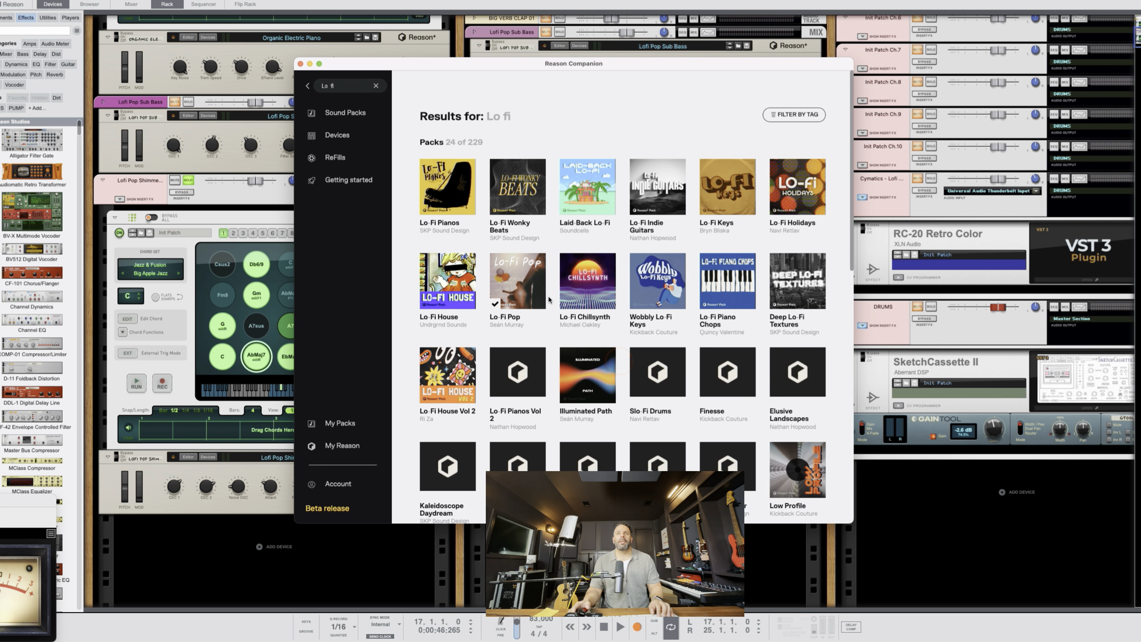
{"action": "scroll", "coordinate": [553, 260], "scroll_direction": "down", "scroll_amount": 6}
{"action": "scroll", "coordinate": [575, 248], "scroll_direction": "up", "scroll_amount": 6}
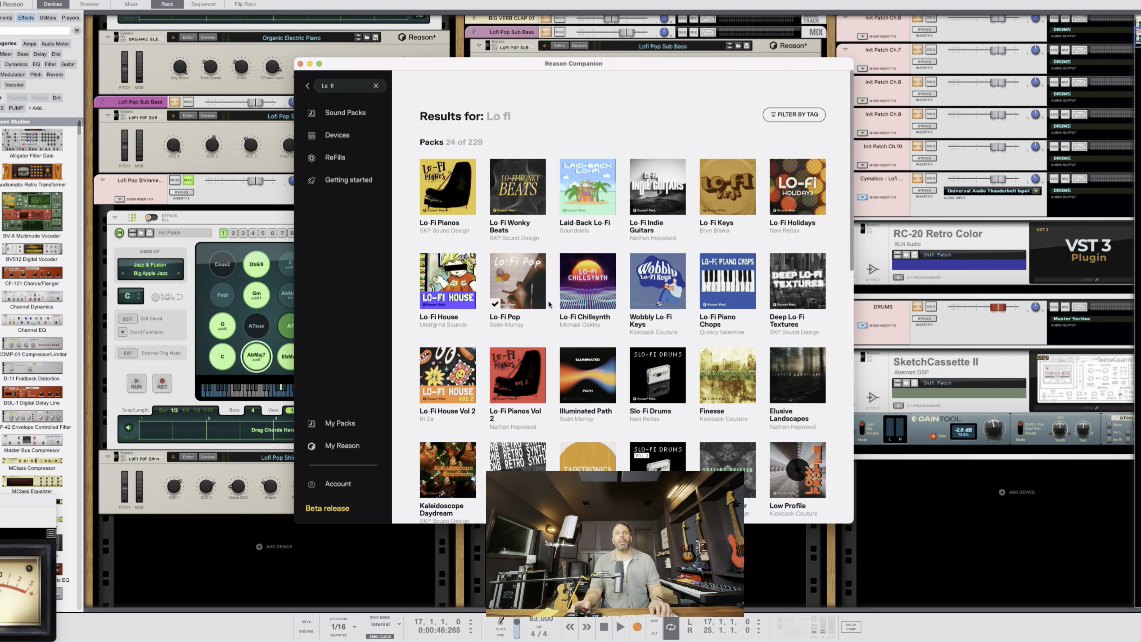
{"action": "mouse_move", "coordinate": [515, 304]}
{"action": "left_click", "coordinate": [513, 317]}
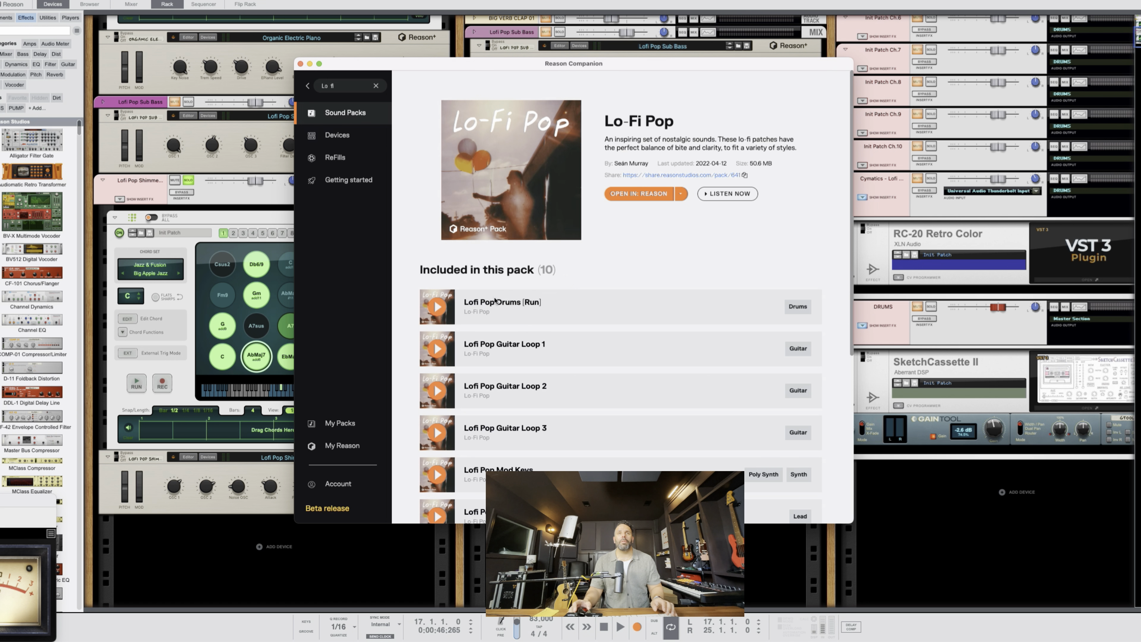
{"action": "scroll", "coordinate": [499, 306], "scroll_direction": "down", "scroll_amount": 7}
{"action": "scroll", "coordinate": [495, 300], "scroll_direction": "up", "scroll_amount": 8}
Step: Open the Lo-Fi Pop pack in Reason and look through the Sound Packs location in the patch browser
{"action": "left_click", "coordinate": [678, 198]}
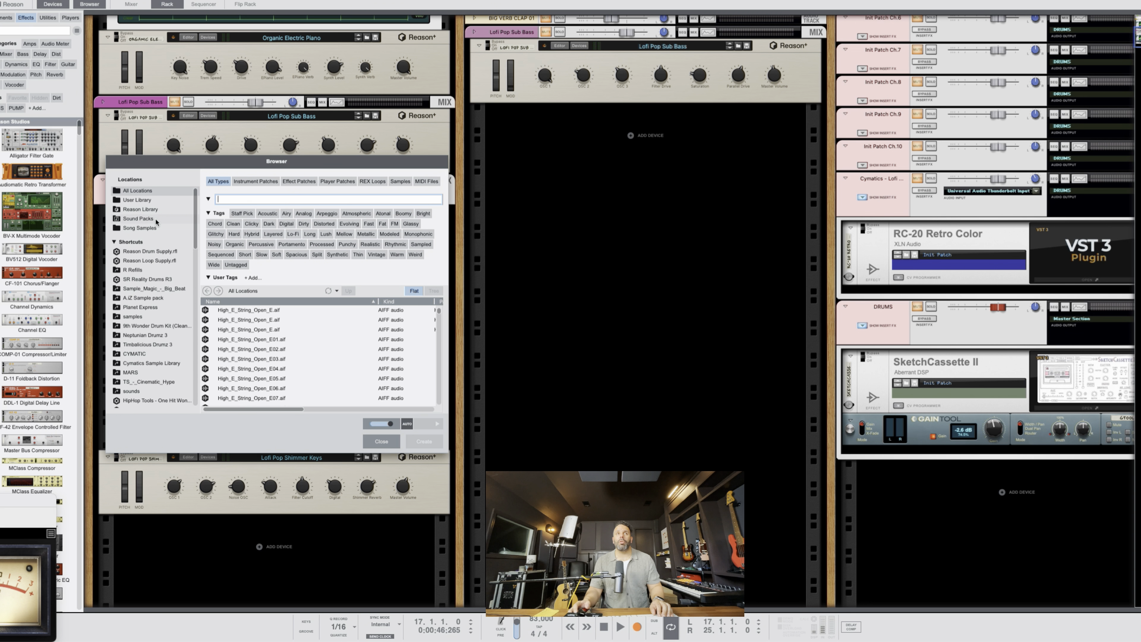
{"action": "left_click", "coordinate": [148, 219]}
{"action": "scroll", "coordinate": [268, 320], "scroll_direction": "down", "scroll_amount": 5}
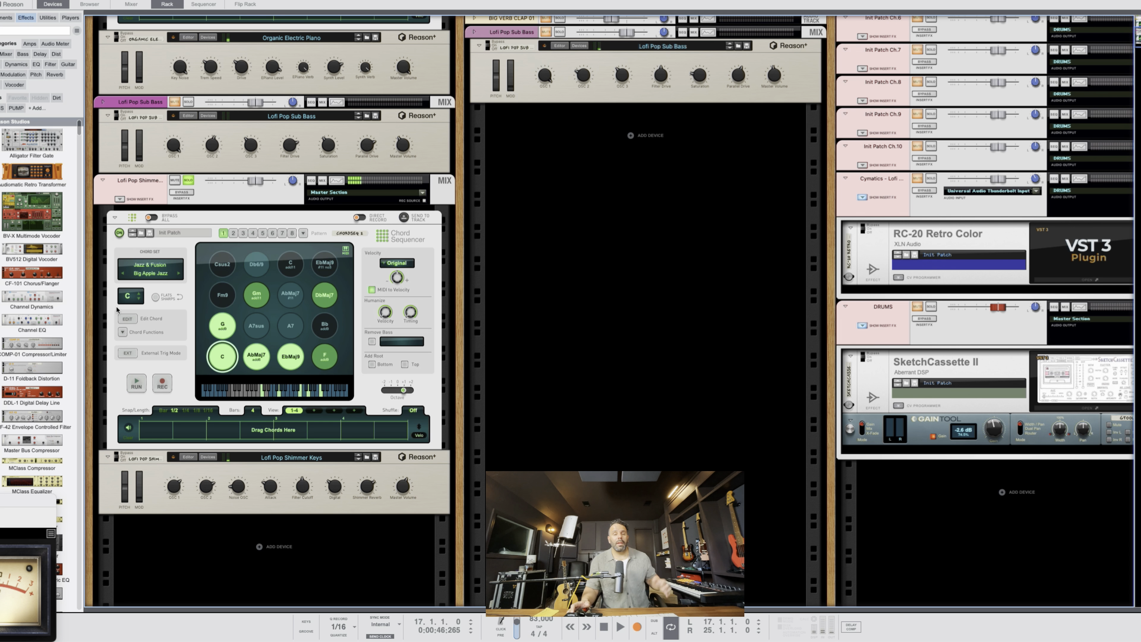
Step: Show the player devices and browse the Chord Sequencer's chord sets, including Soul & R&B, without choosing one
{"action": "left_click", "coordinate": [70, 17]}
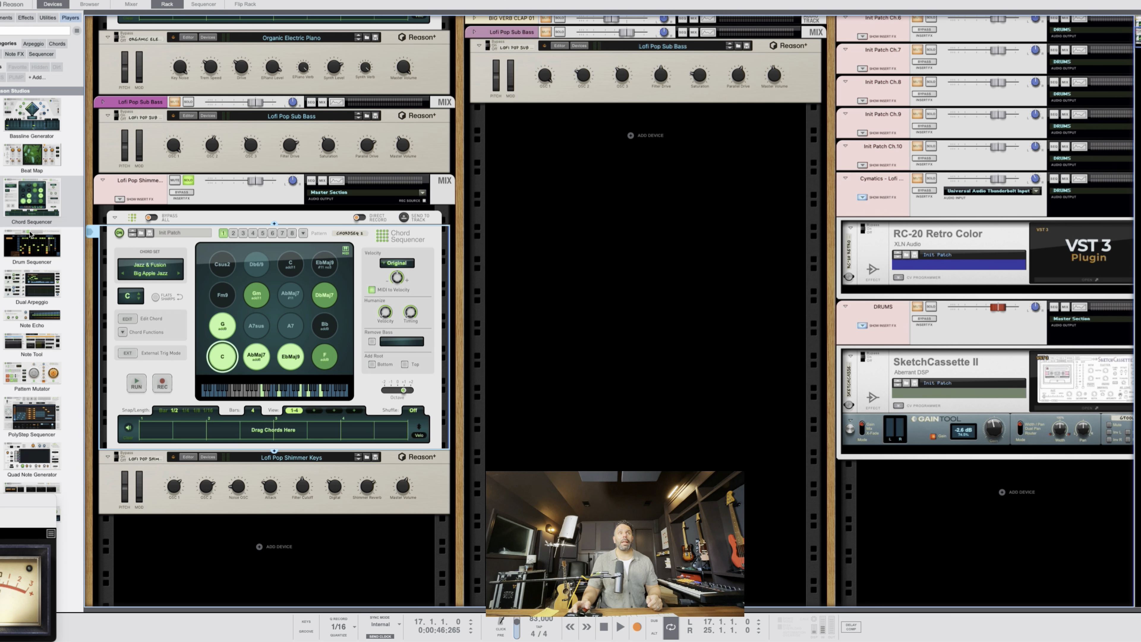
{"action": "left_click", "coordinate": [151, 277]}
{"action": "mouse_move", "coordinate": [179, 277]}
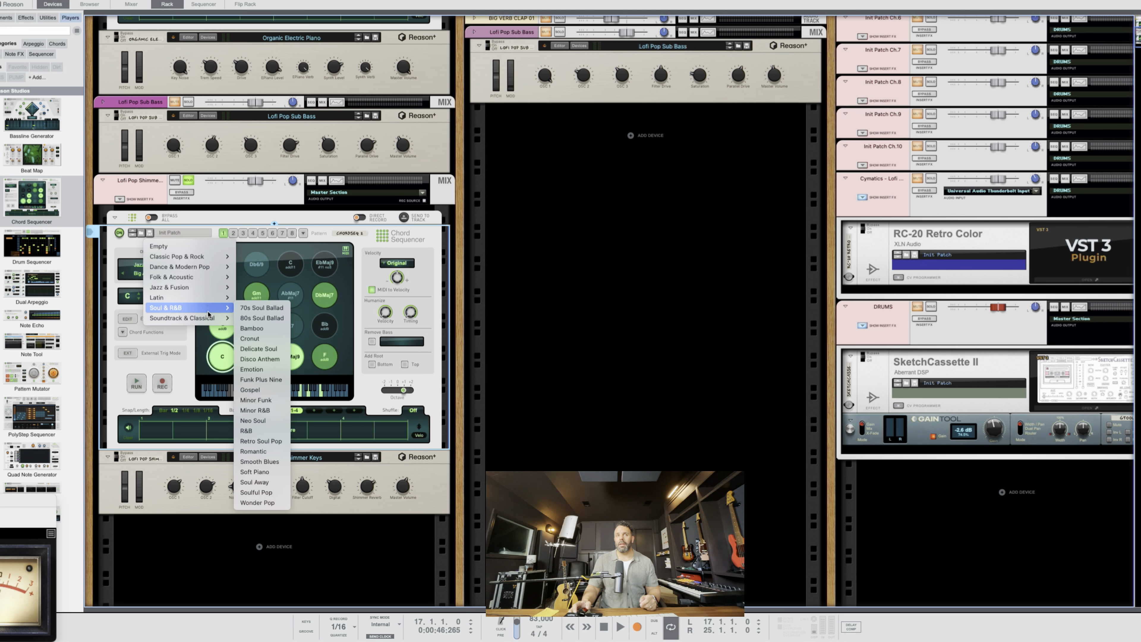
{"action": "left_click", "coordinate": [410, 248]}
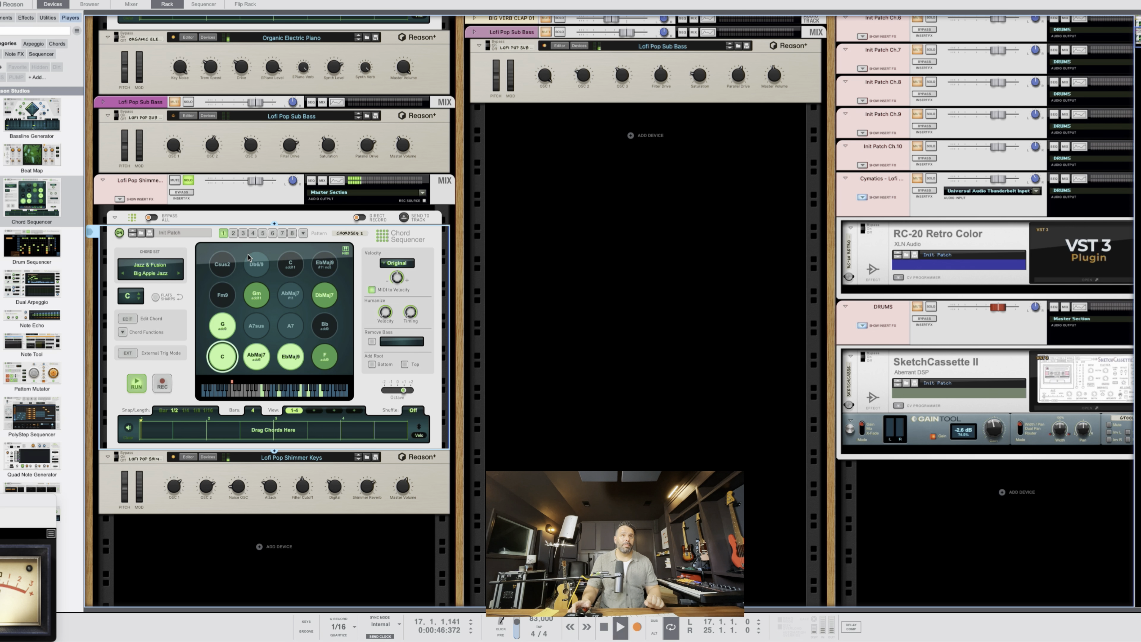
Step: Audition the Lofi Pop Shimmer Keys channel, show its insert section and examine its filter curve in the Spectrum EQ
{"action": "key", "text": "space"}
{"action": "key", "text": "space"}
{"action": "left_click", "coordinate": [119, 199]}
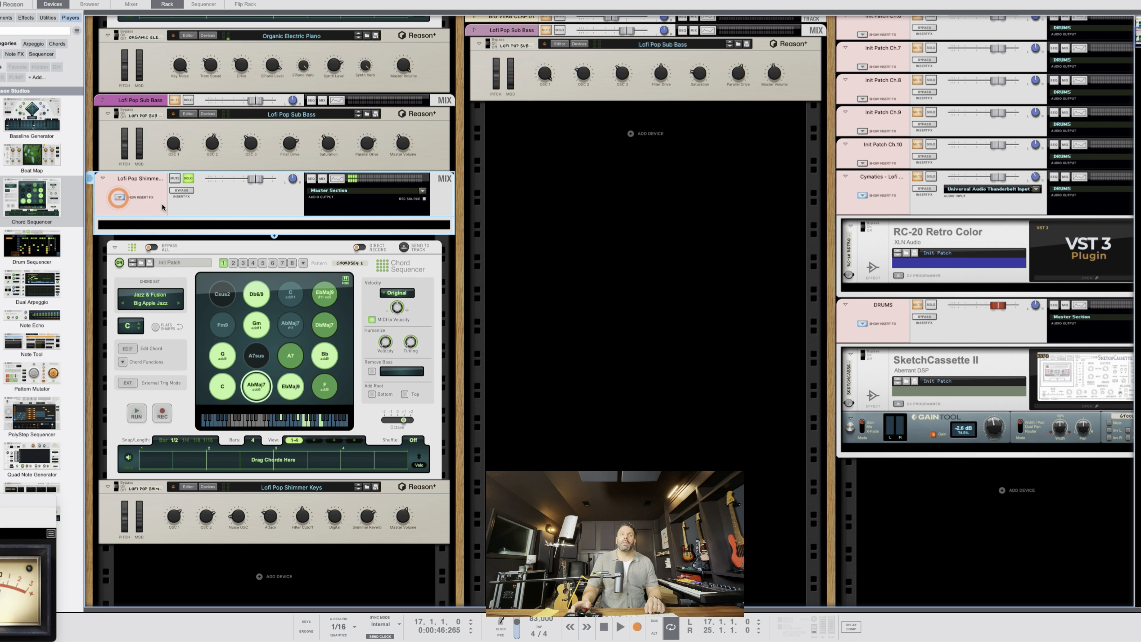
{"action": "left_click", "coordinate": [337, 179]}
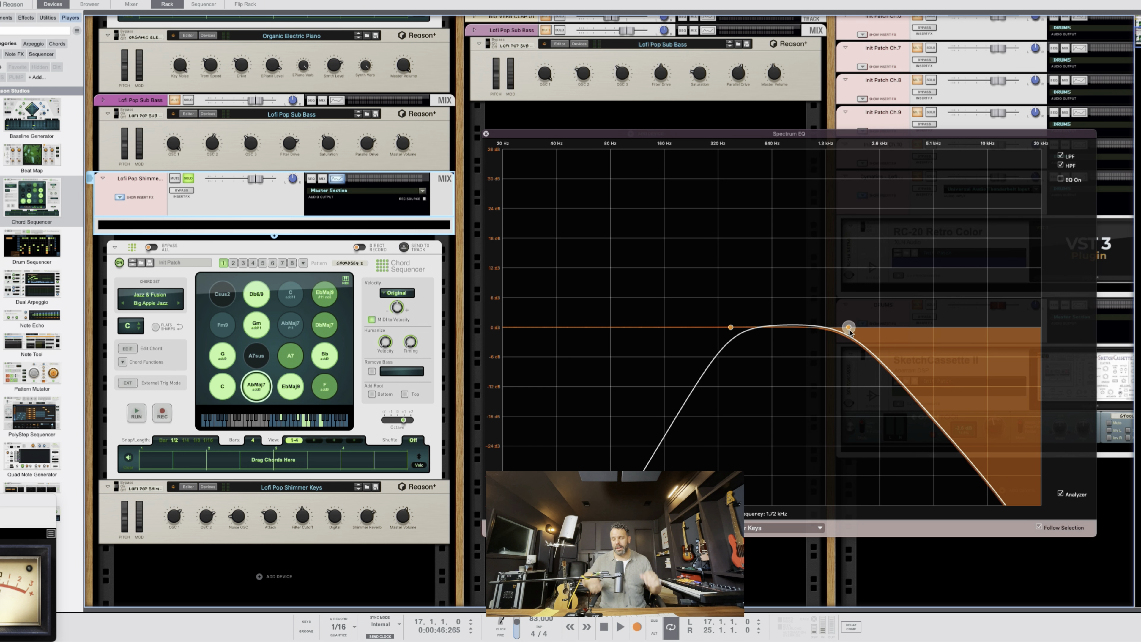
{"action": "key", "text": "space"}
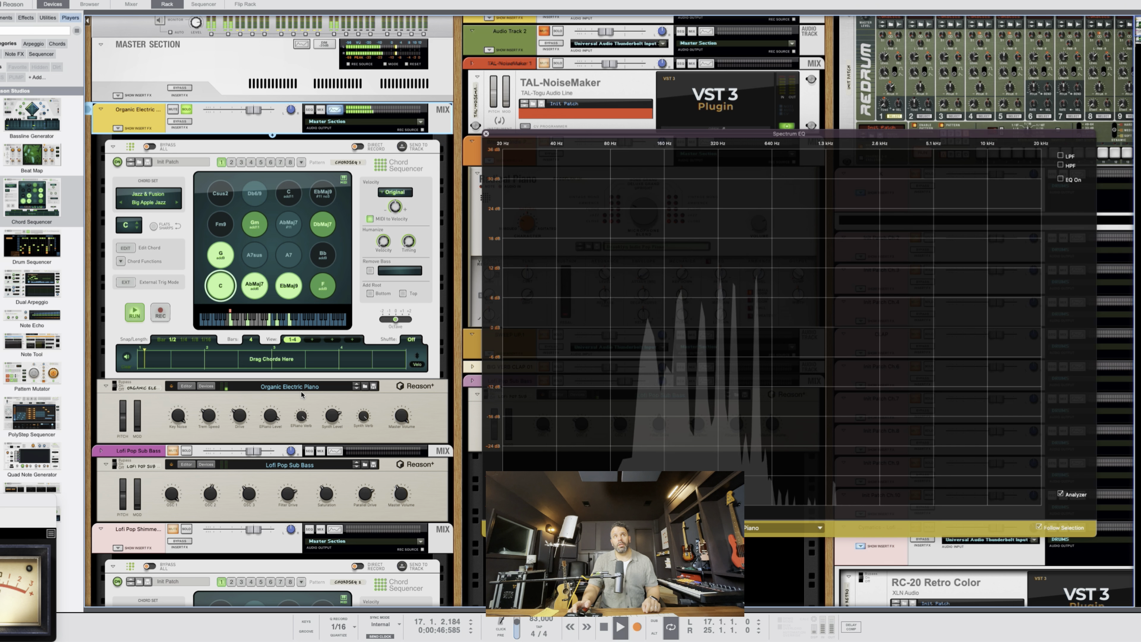
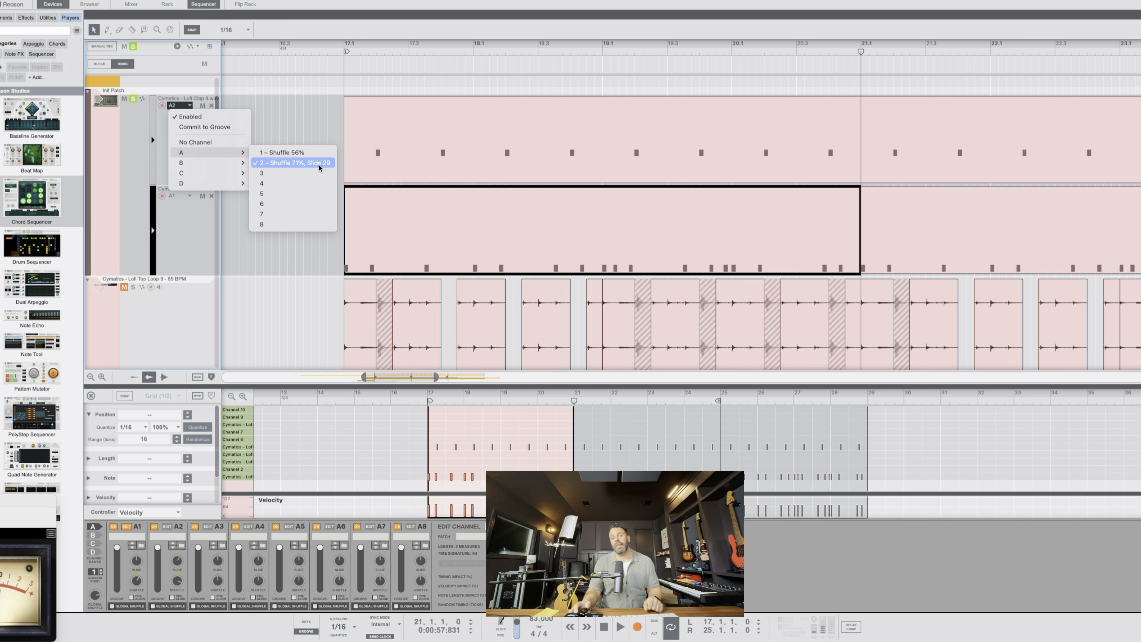
Step: Remove the groove from the clap and kick lanes by setting both to No Channel
{"action": "left_click", "coordinate": [306, 122]}
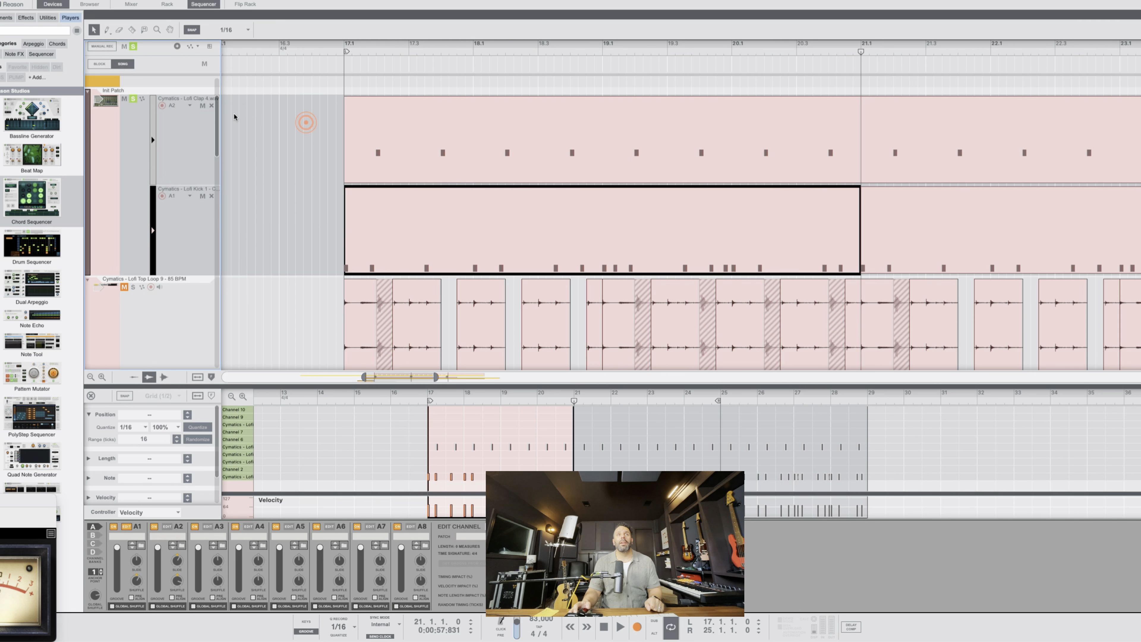
{"action": "left_click", "coordinate": [179, 105]}
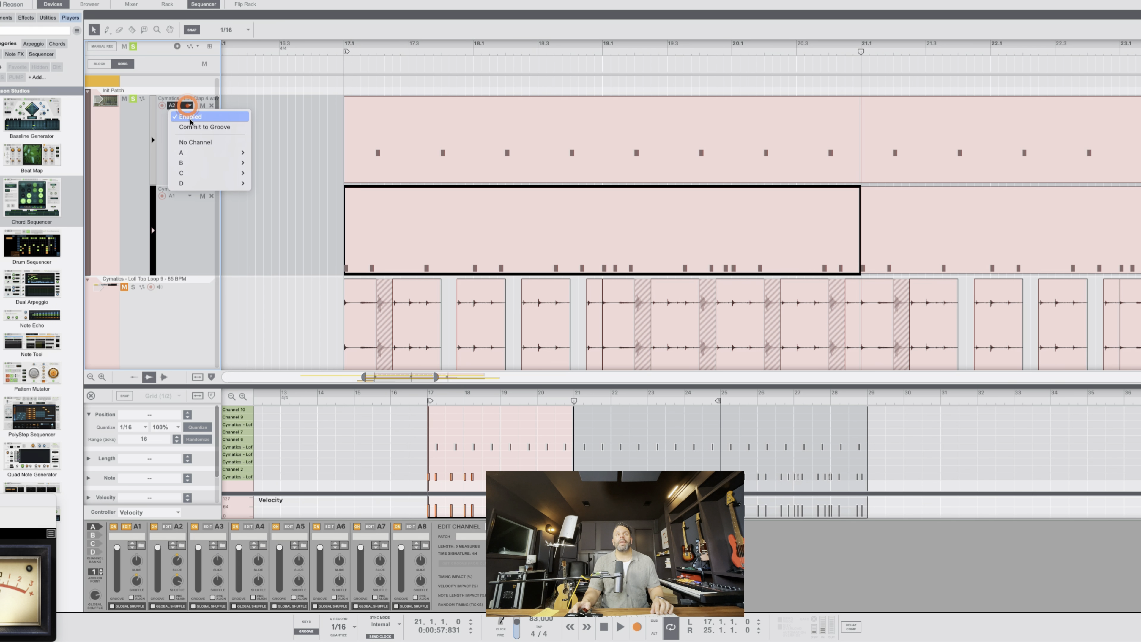
{"action": "left_click", "coordinate": [192, 141]}
{"action": "left_click", "coordinate": [179, 195]}
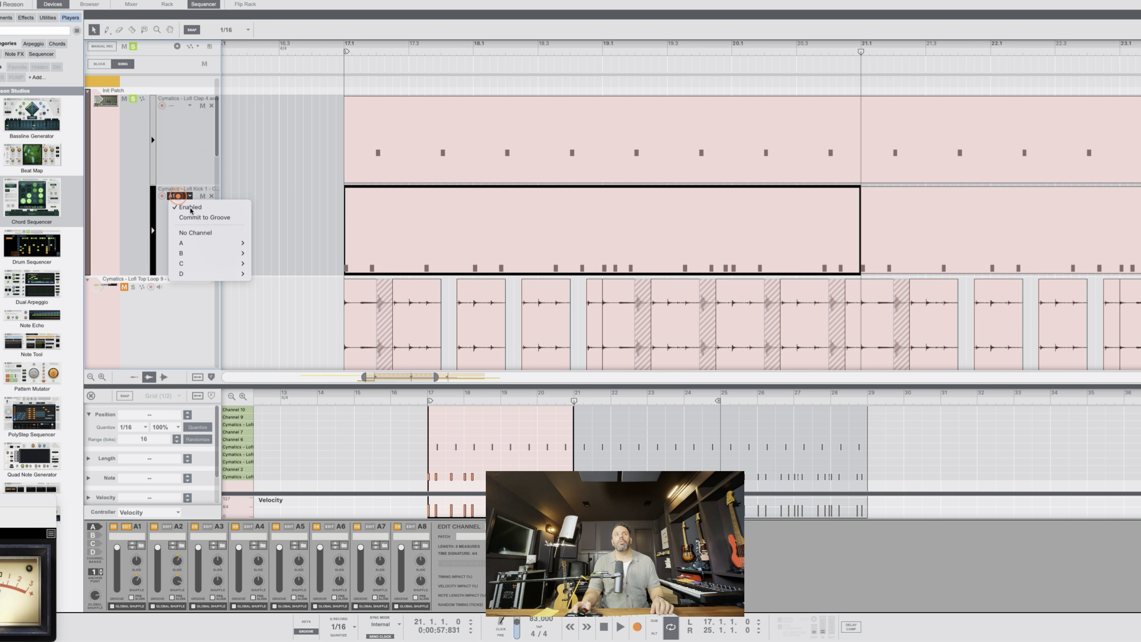
{"action": "left_click", "coordinate": [194, 232]}
Step: Play the clap and kick lanes from bar 17 to hear them without groove
{"action": "key", "text": "space"}
{"action": "key", "text": "space"}
{"action": "left_click", "coordinate": [344, 54]}
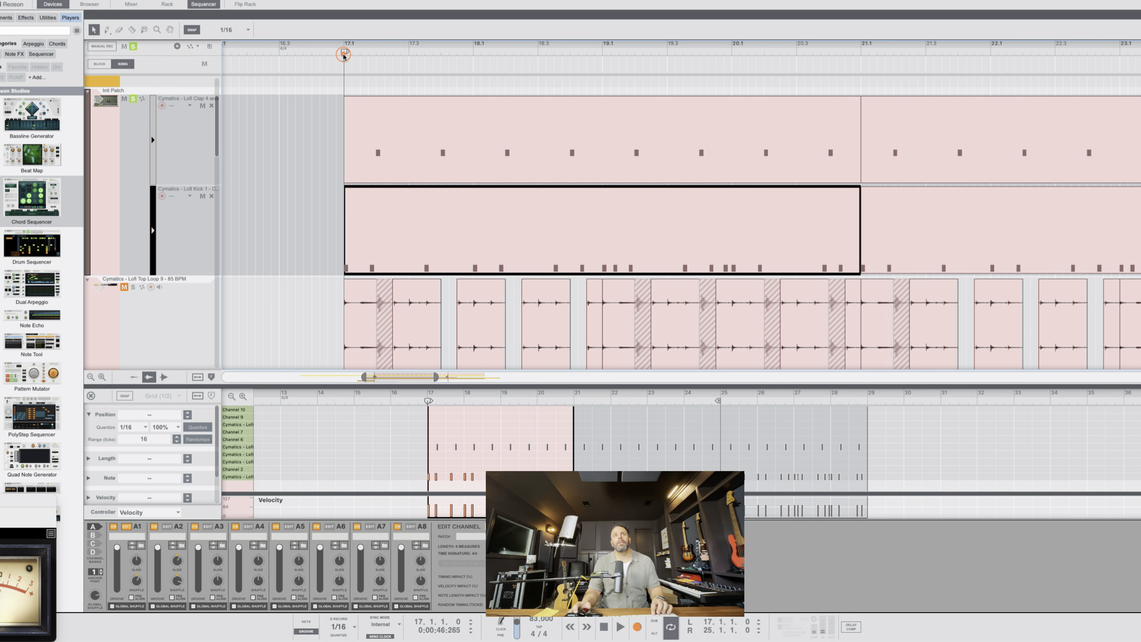
{"action": "key", "text": "space"}
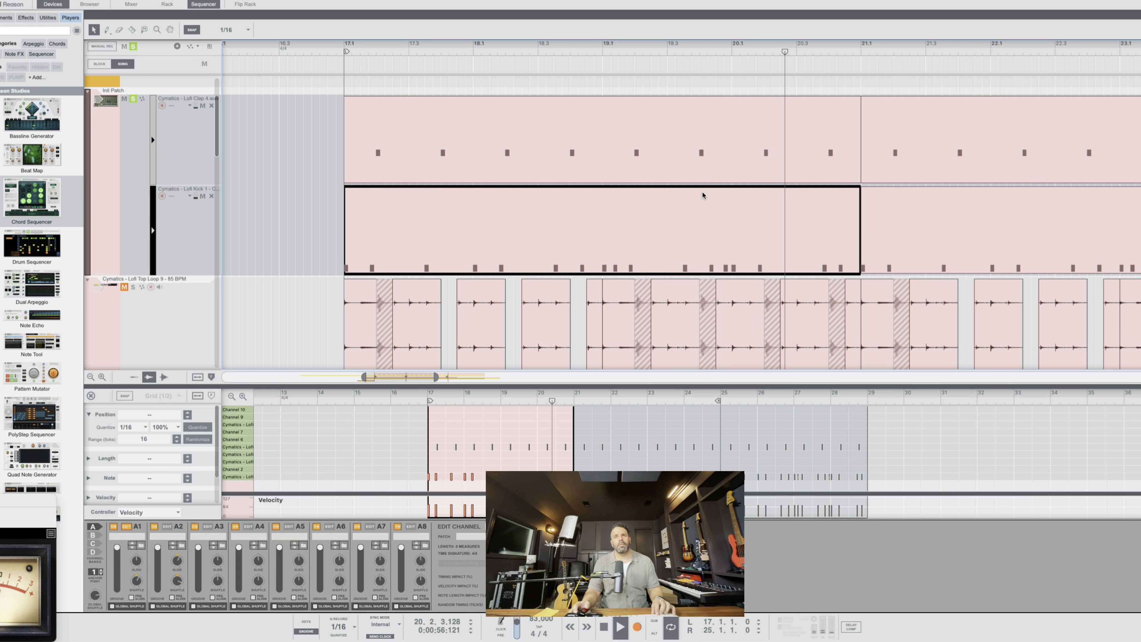
{"action": "key", "text": "space"}
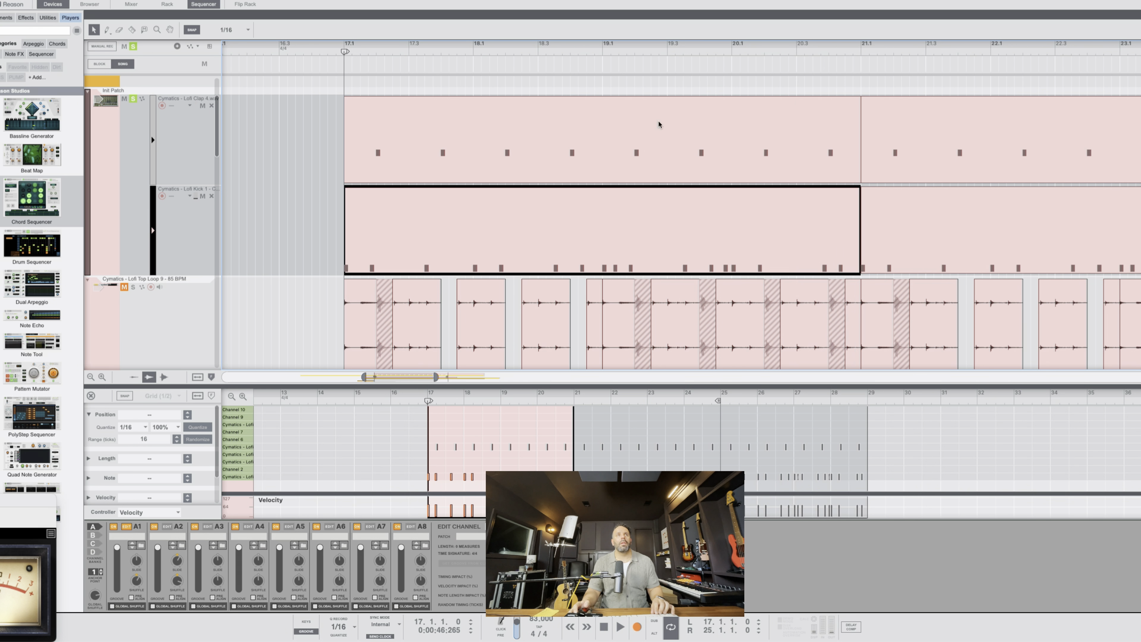
Step: Assign groove A1, Shuffle 56%, to the clap lane and groove A2 to the kick lane
{"action": "left_click", "coordinate": [180, 105]}
{"action": "mouse_move", "coordinate": [196, 156]}
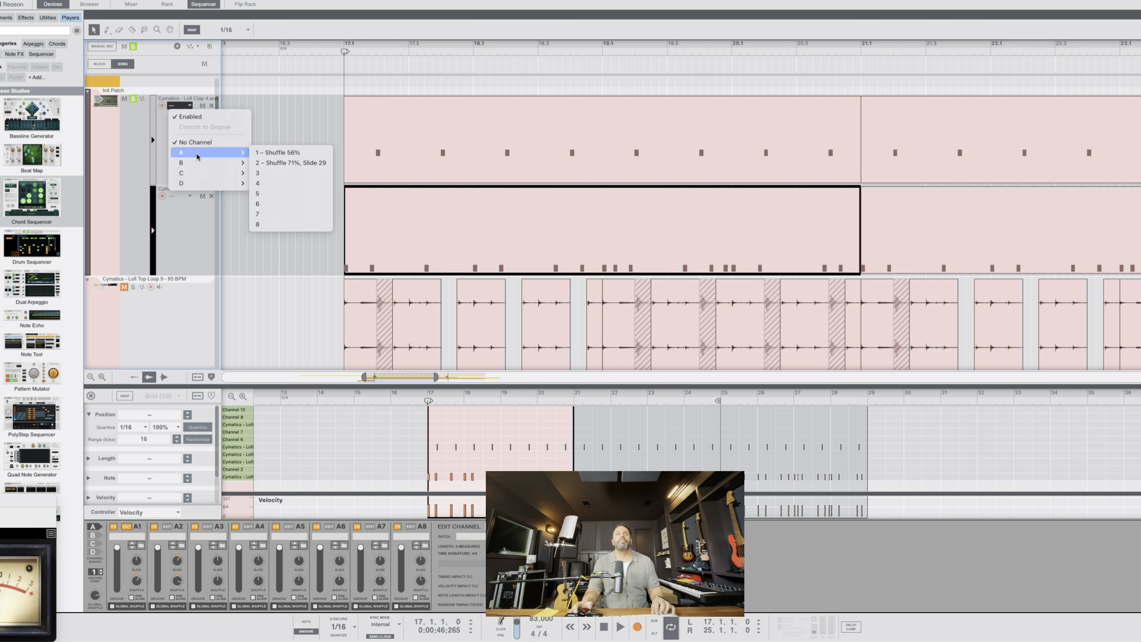
{"action": "left_click", "coordinate": [265, 152]}
{"action": "left_click", "coordinate": [181, 195]}
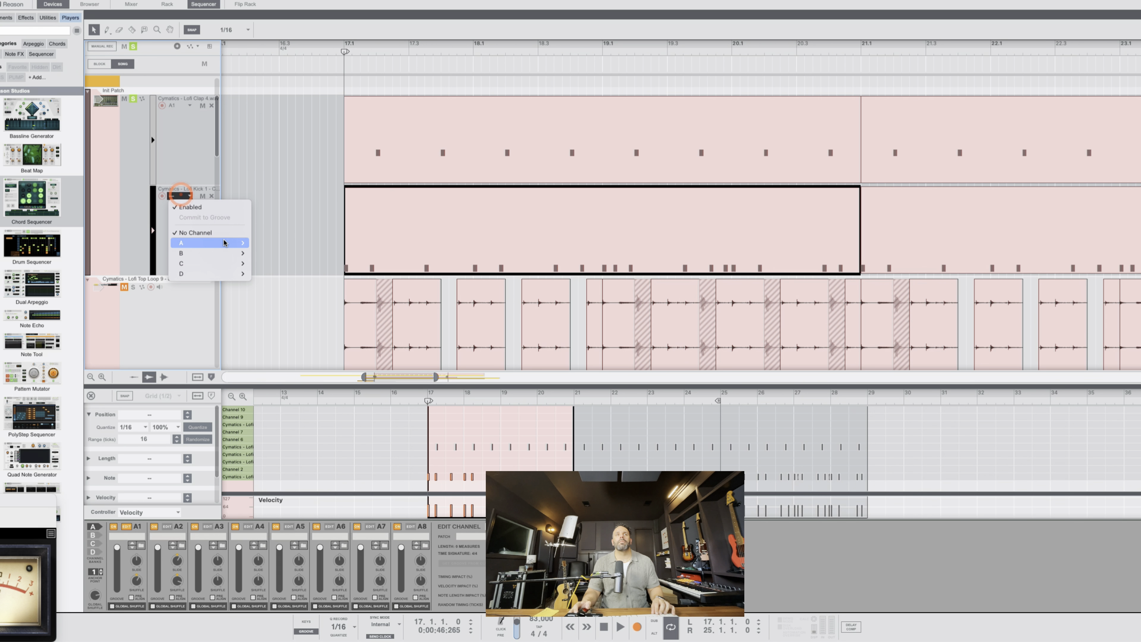
{"action": "mouse_move", "coordinate": [223, 243]}
{"action": "left_click", "coordinate": [260, 249]}
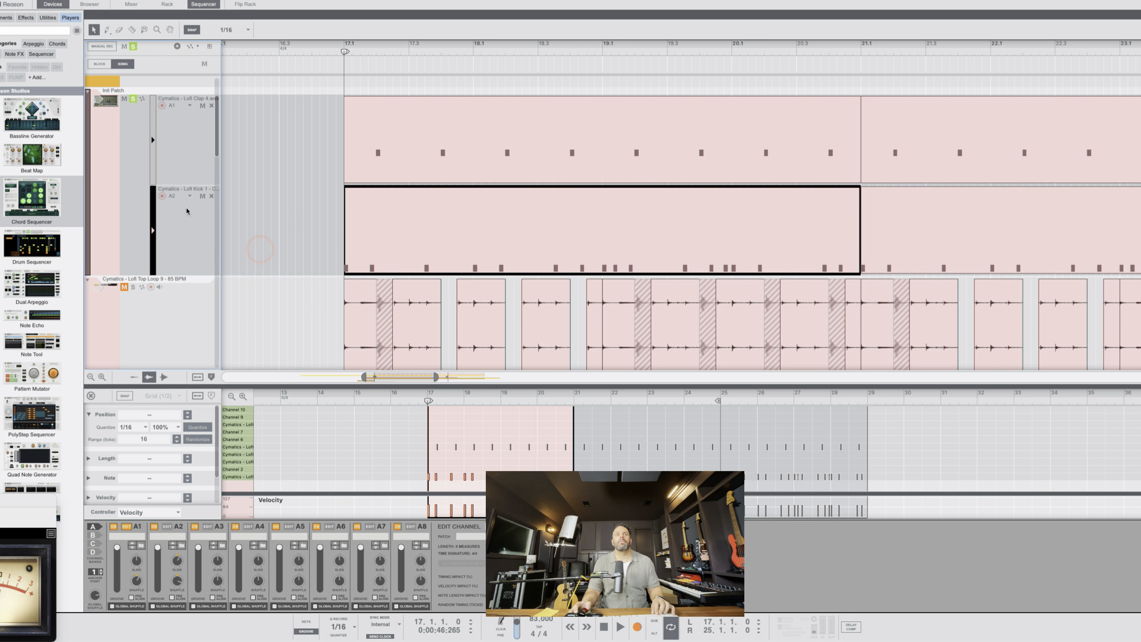
Step: Set the kick lane to groove A1 and the clap lane to groove A2, and play them from bar 17
{"action": "left_click", "coordinate": [173, 199]}
{"action": "mouse_move", "coordinate": [224, 242]}
{"action": "left_click", "coordinate": [260, 238]}
{"action": "left_click", "coordinate": [180, 105]}
{"action": "mouse_move", "coordinate": [225, 152]}
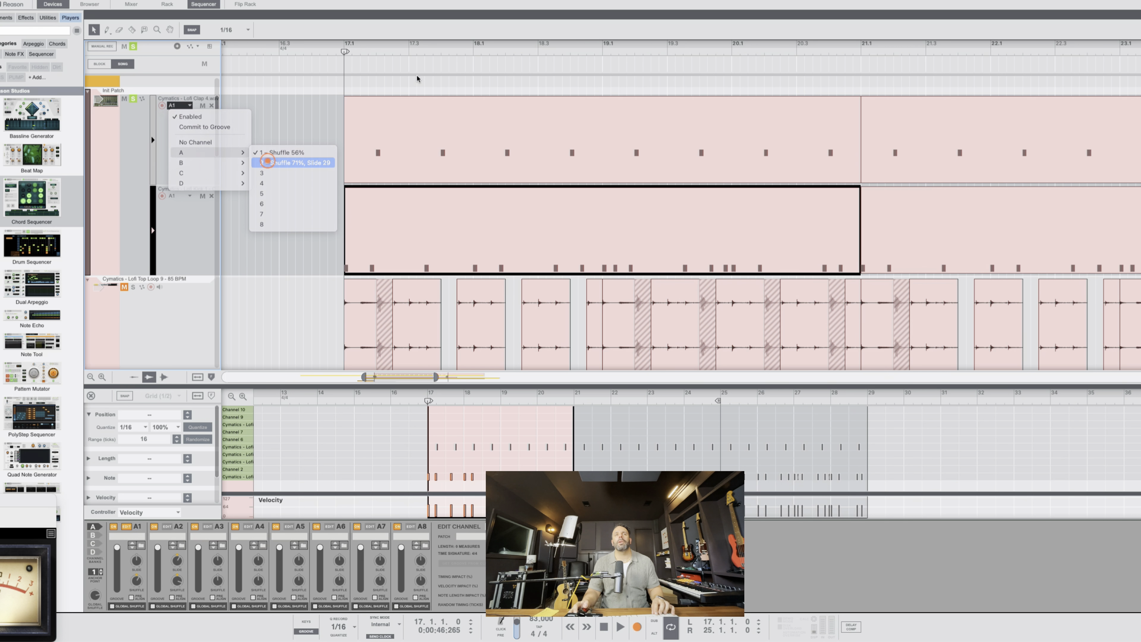
{"action": "left_click", "coordinate": [268, 161]}
{"action": "key", "text": "space"}
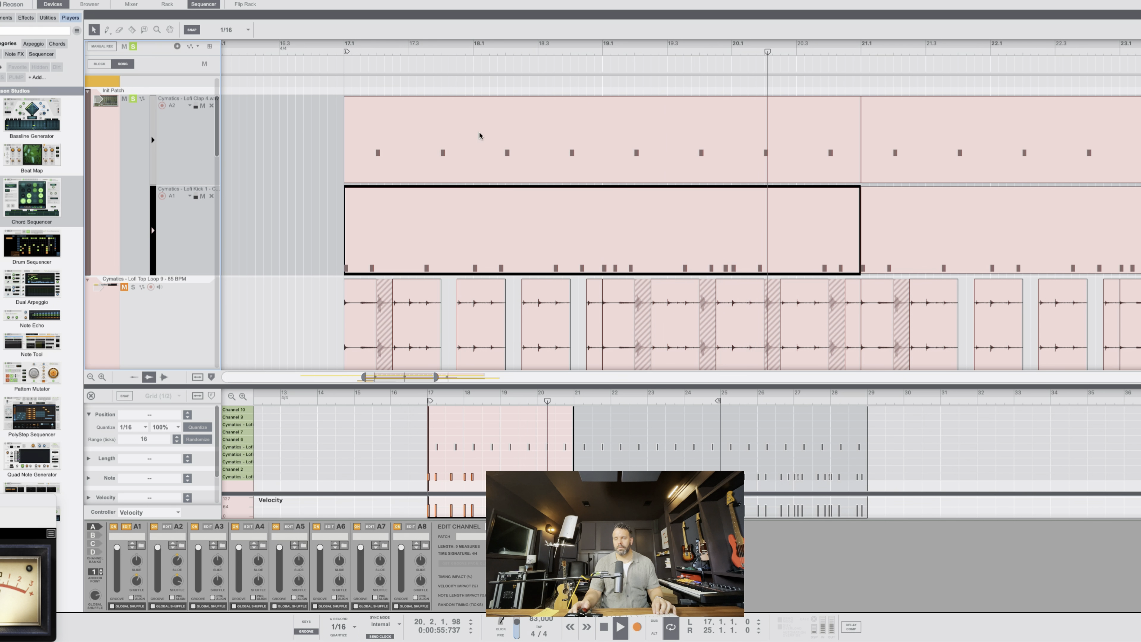
{"action": "key", "text": "space"}
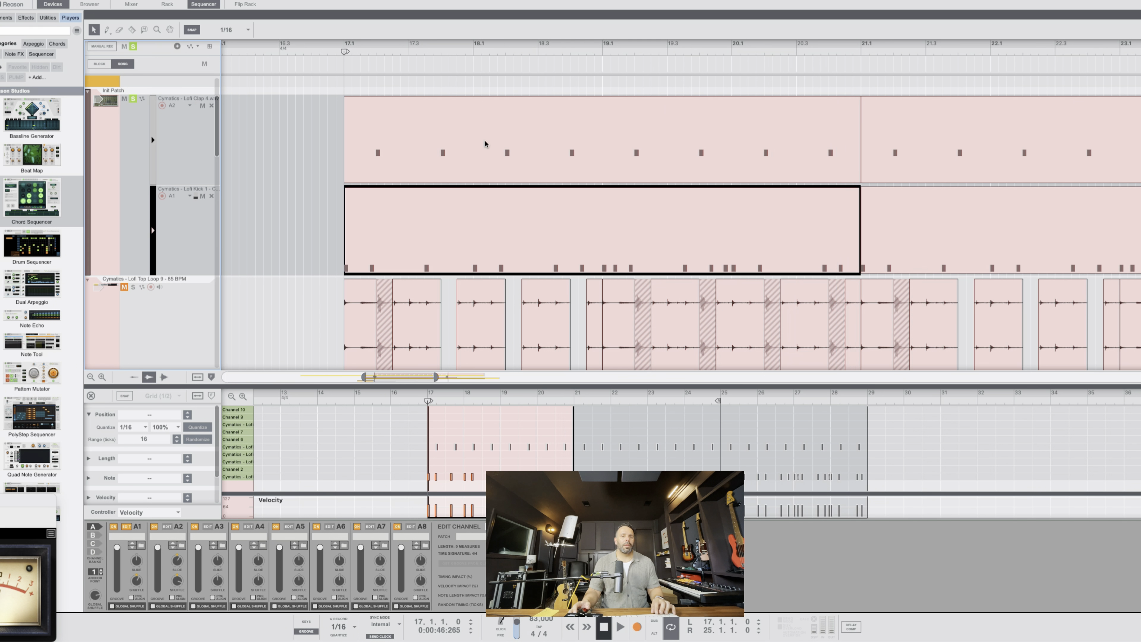
Step: Examine how the clap and kick notes between bars 17 and 18 sit on the grid
{"action": "left_click", "coordinate": [450, 166]}
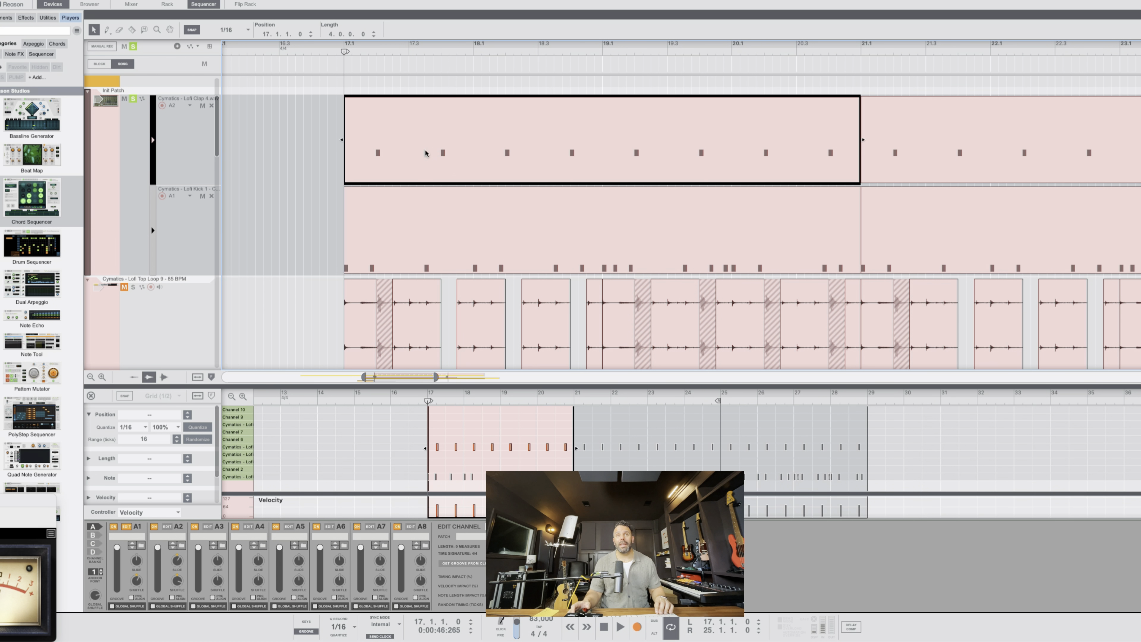
{"action": "scroll", "coordinate": [516, 157], "scroll_direction": "up", "scroll_amount": 5}
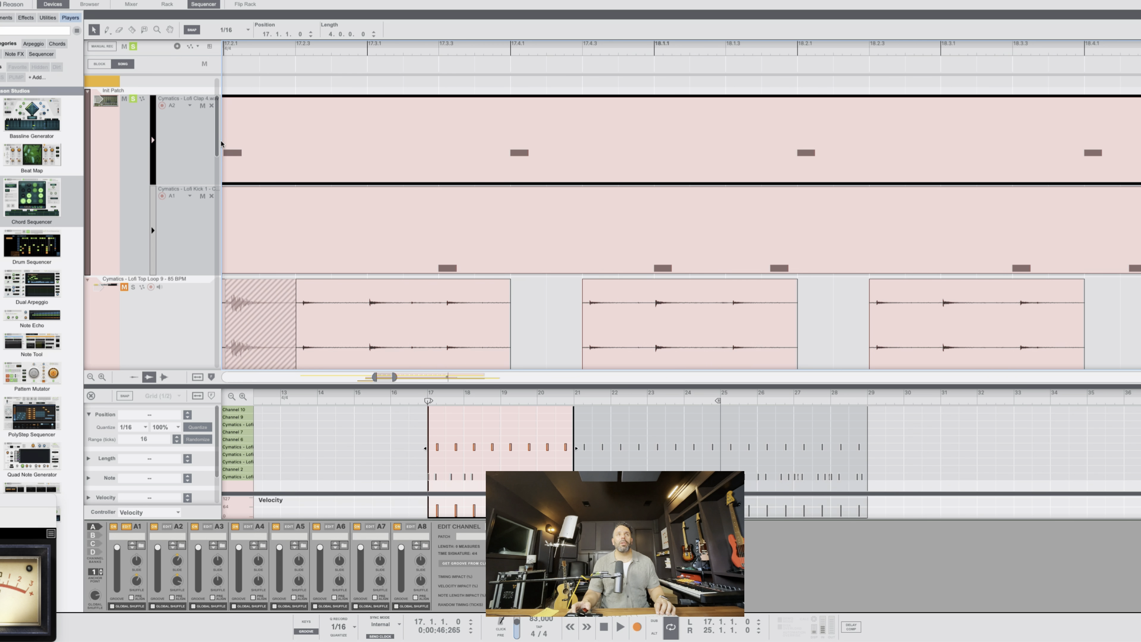
{"action": "right_click", "coordinate": [194, 143]}
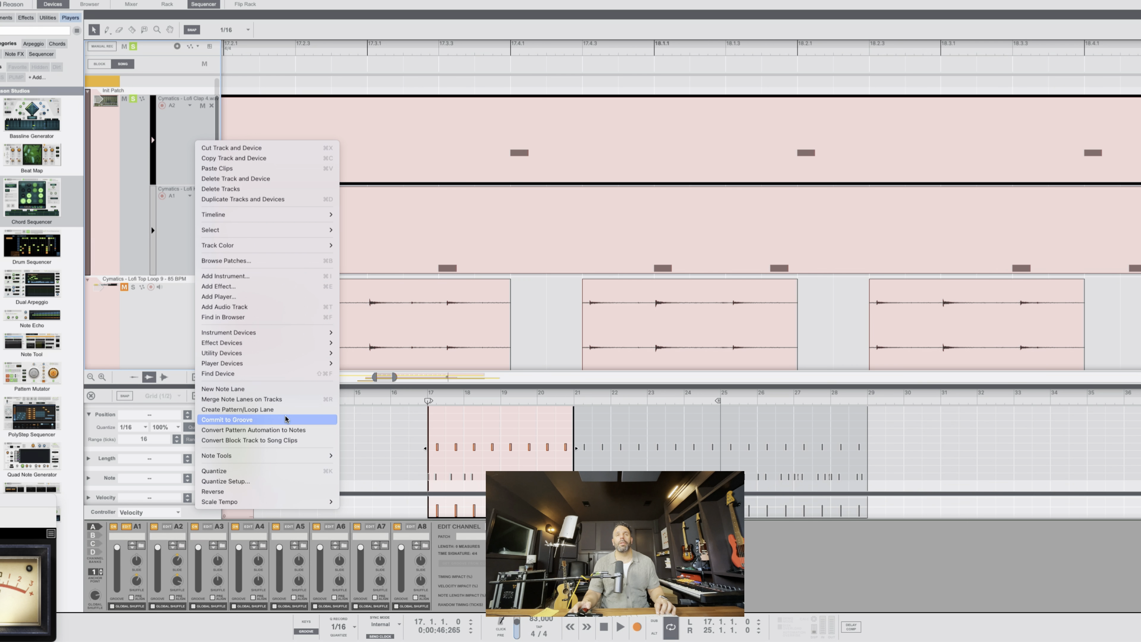
{"action": "left_click", "coordinate": [495, 125]}
{"action": "scroll", "coordinate": [502, 127], "scroll_direction": "up", "scroll_amount": 3}
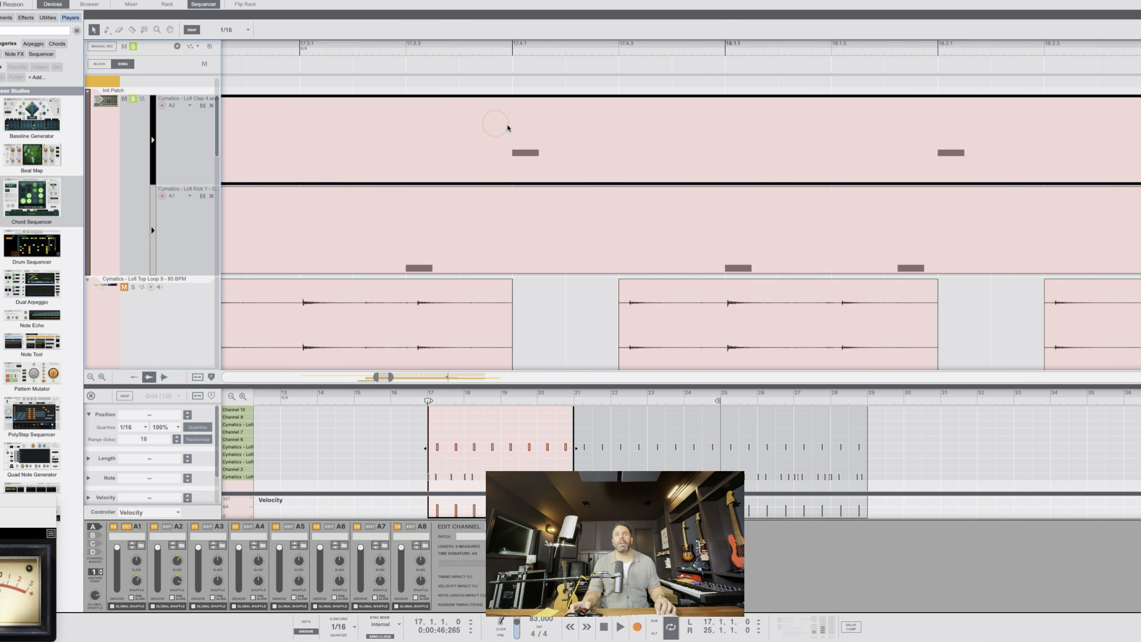
{"action": "scroll", "coordinate": [489, 135], "scroll_direction": "left", "scroll_amount": 1}
{"action": "scroll", "coordinate": [545, 157], "scroll_direction": "right", "scroll_amount": 1}
{"action": "left_click", "coordinate": [768, 261]}
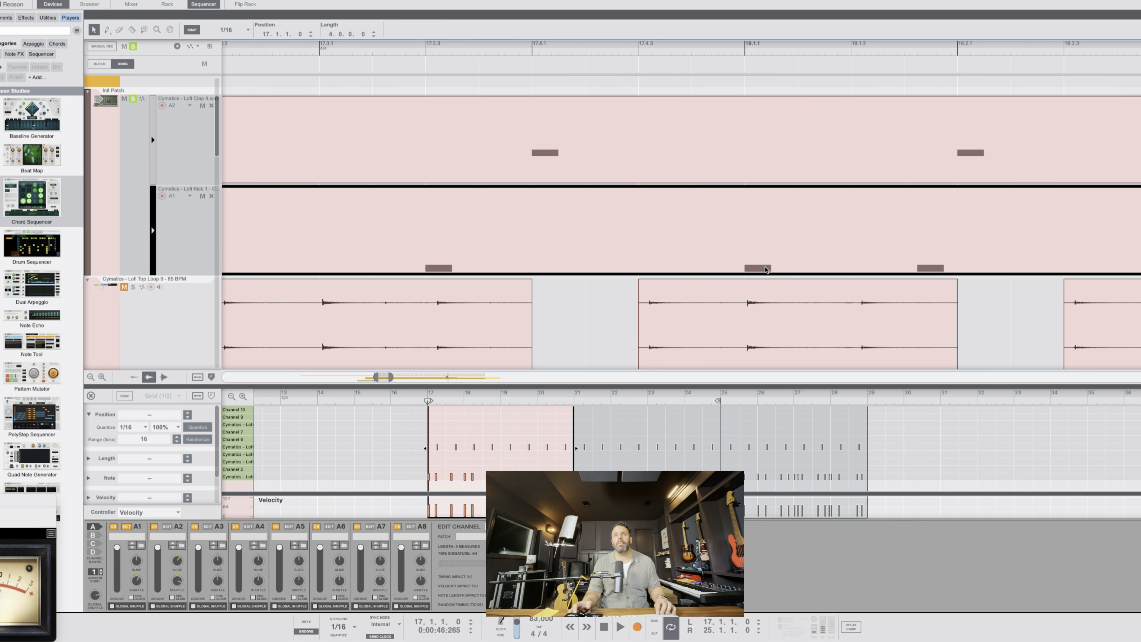
{"action": "left_click", "coordinate": [914, 173]}
{"action": "right_click", "coordinate": [197, 147]}
{"action": "left_click", "coordinate": [510, 129]}
{"action": "scroll", "coordinate": [563, 160], "scroll_direction": "up", "scroll_amount": 2}
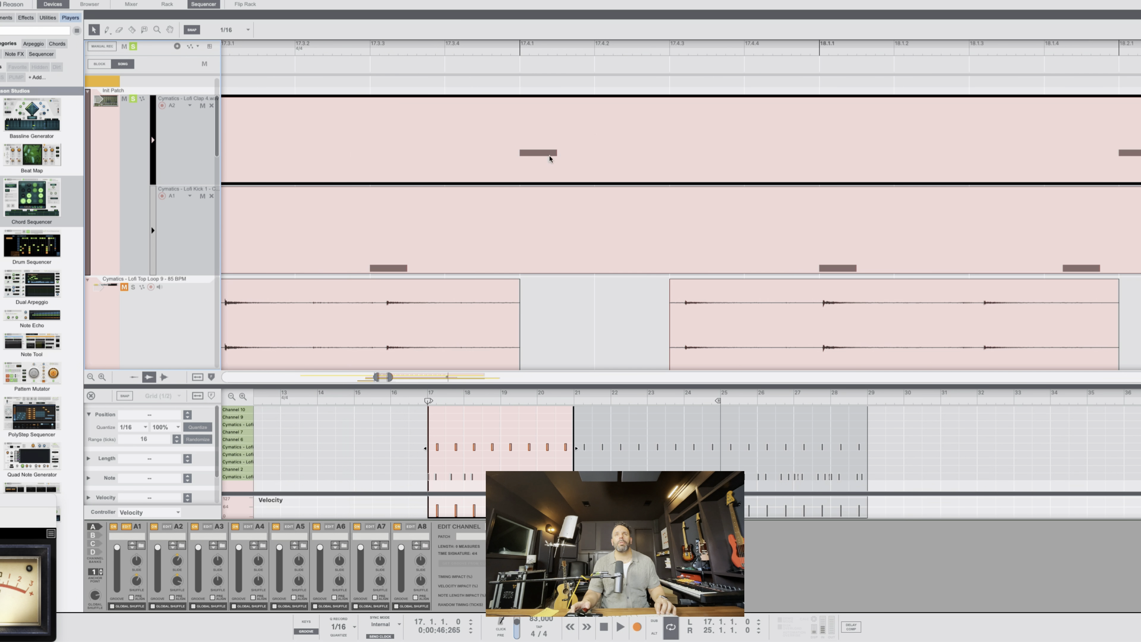
Step: Commit the drum track's notes to their groove and inspect the clap note near 17.4
{"action": "right_click", "coordinate": [194, 137]}
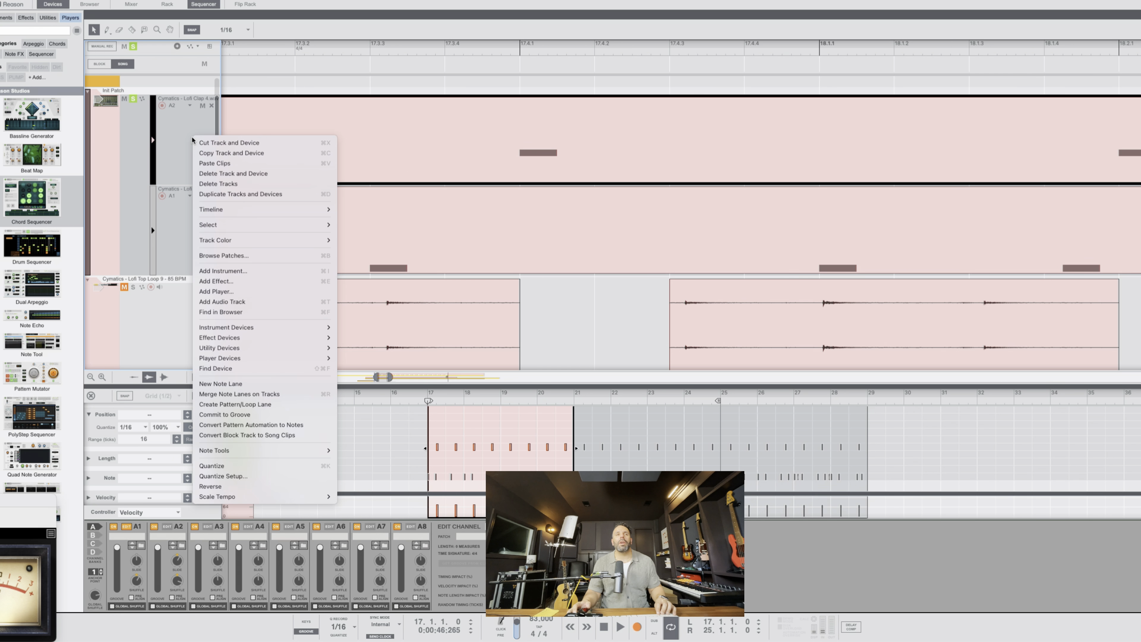
{"action": "left_click", "coordinate": [267, 415]}
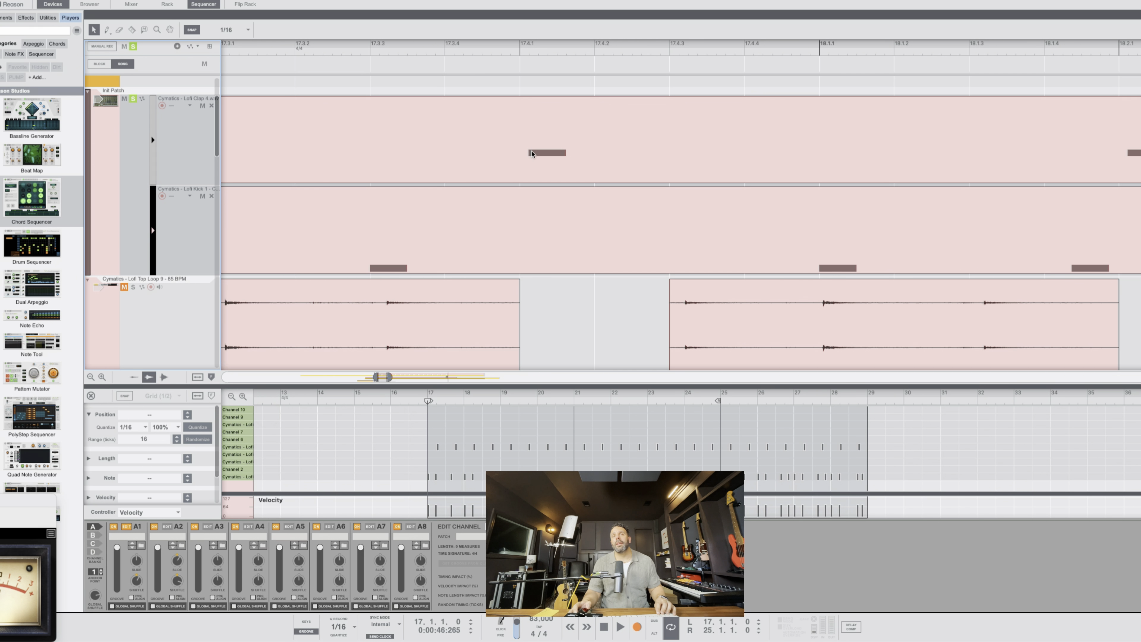
{"action": "scroll", "coordinate": [535, 153], "scroll_direction": "down", "scroll_amount": 1}
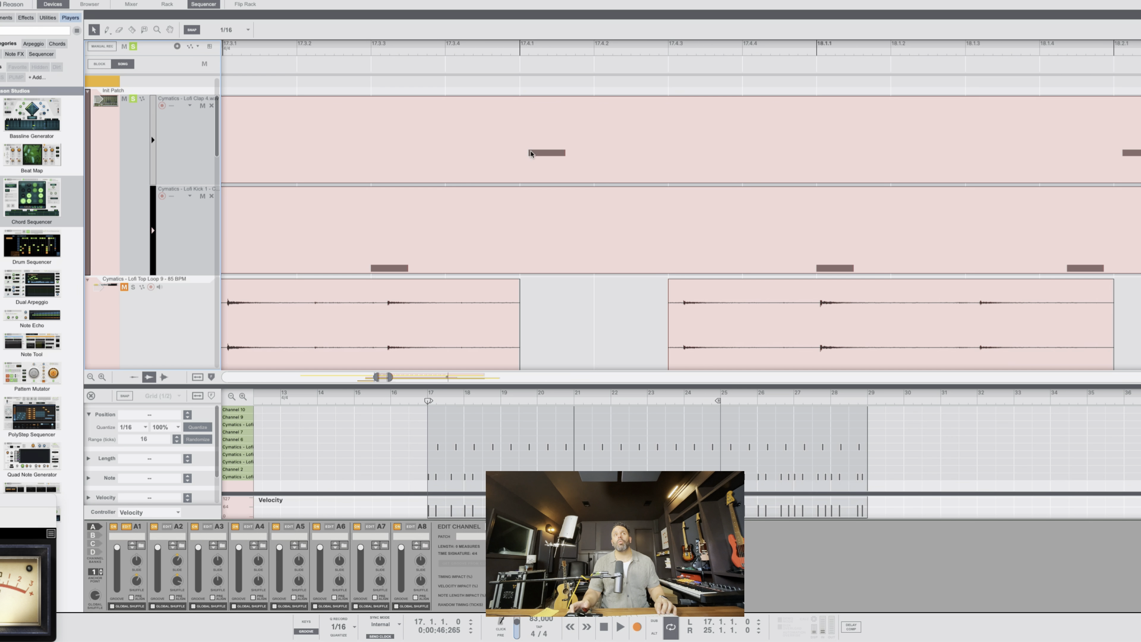
{"action": "scroll", "coordinate": [517, 145], "scroll_direction": "up", "scroll_amount": 4}
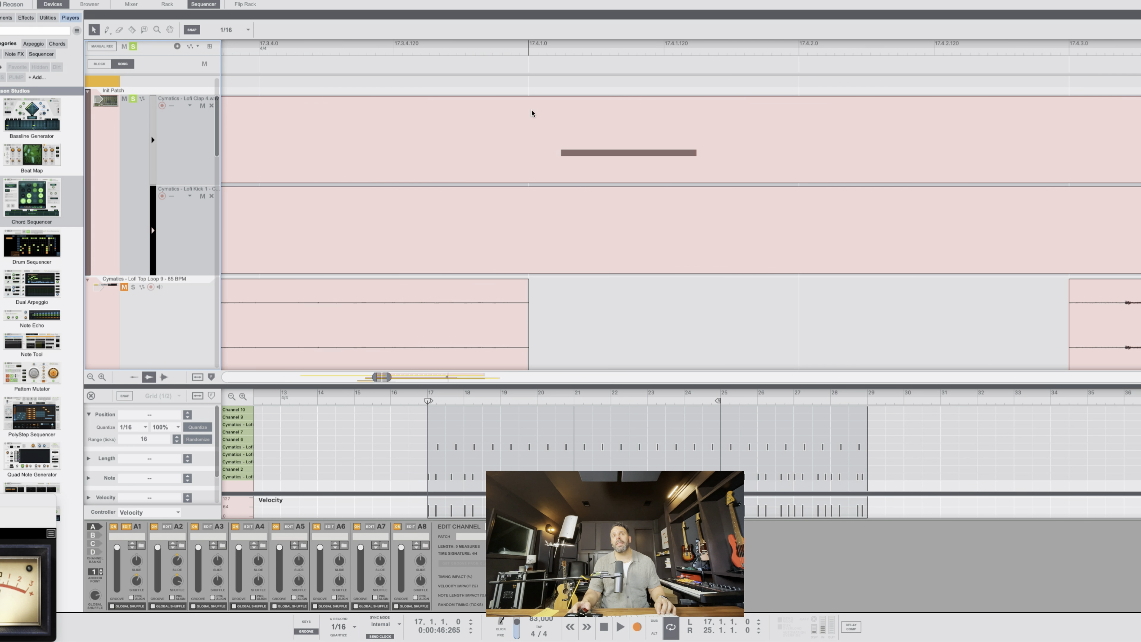
Step: Play the committed clap and kick notes from bar 17 and examine their timing against the grid
{"action": "scroll", "coordinate": [568, 161], "scroll_direction": "down", "scroll_amount": 5}
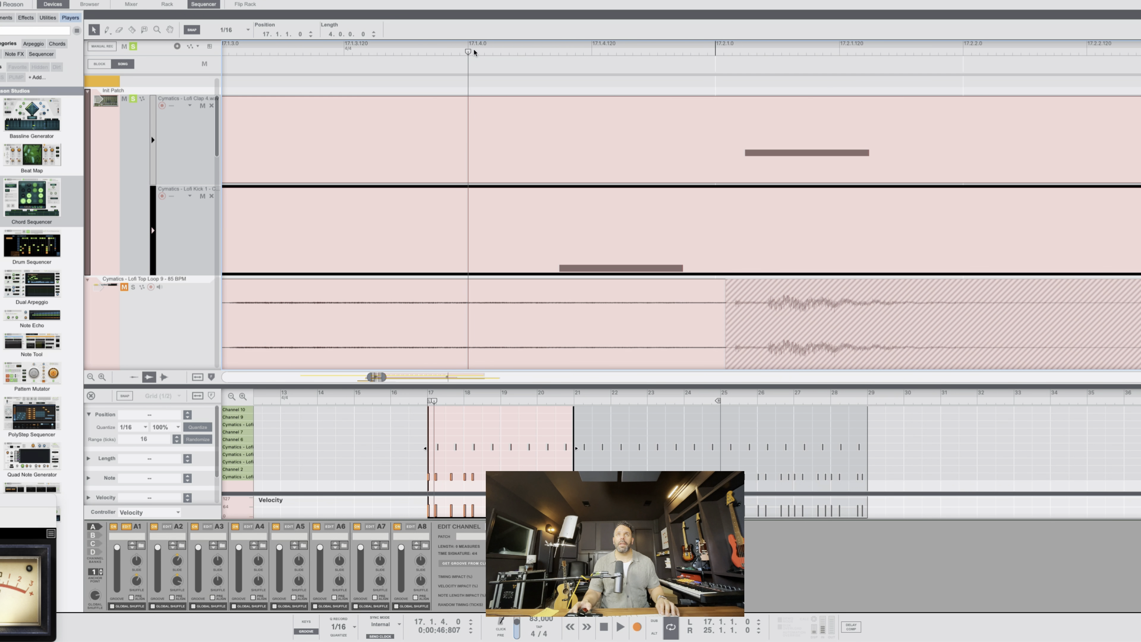
{"action": "left_click_drag", "start_coordinate": [468, 52], "coordinate": [556, 55]}
{"action": "scroll", "coordinate": [556, 55], "scroll_direction": "down", "scroll_amount": 2}
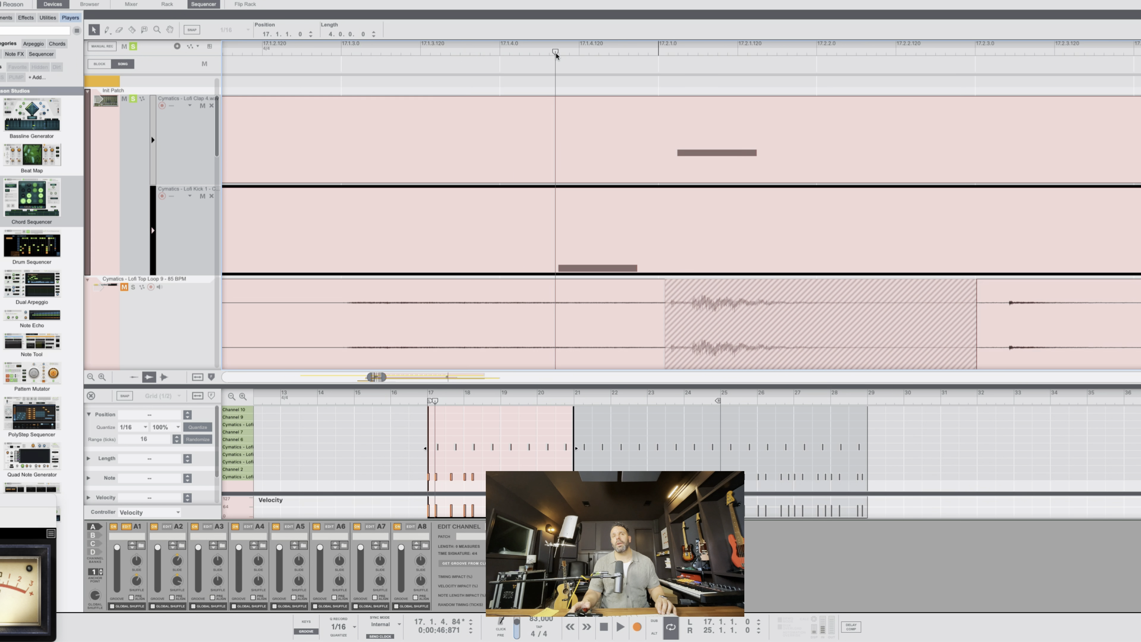
{"action": "scroll", "coordinate": [556, 55], "scroll_direction": "down", "scroll_amount": 2}
{"action": "left_click", "coordinate": [476, 52]}
{"action": "key", "text": "space"}
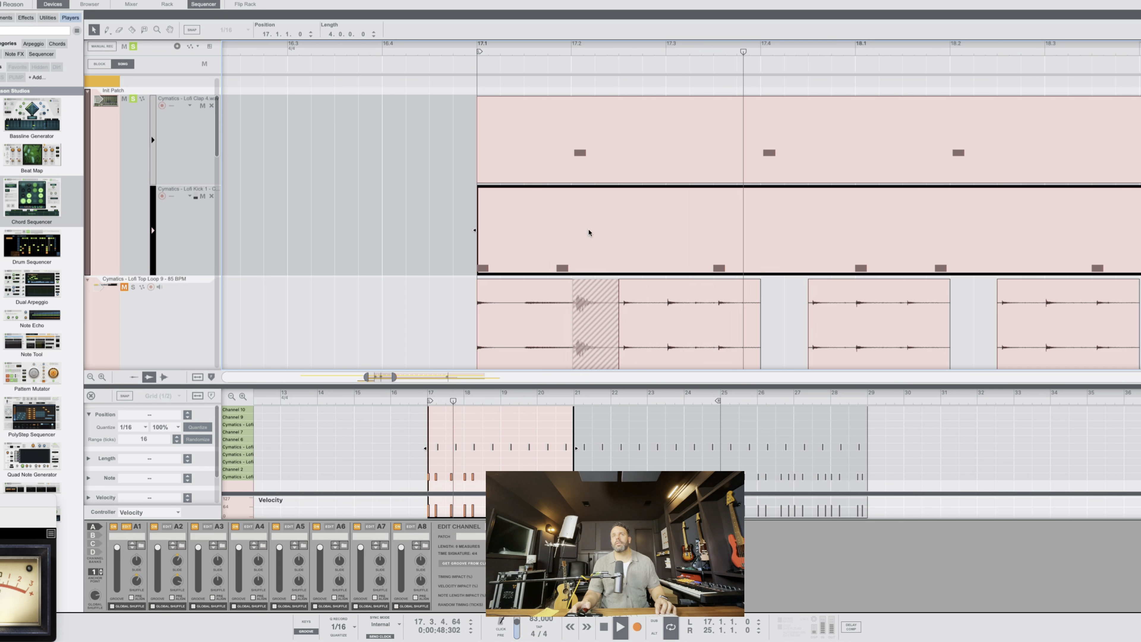
{"action": "key", "text": "space"}
{"action": "scroll", "coordinate": [575, 186], "scroll_direction": "up", "scroll_amount": 6}
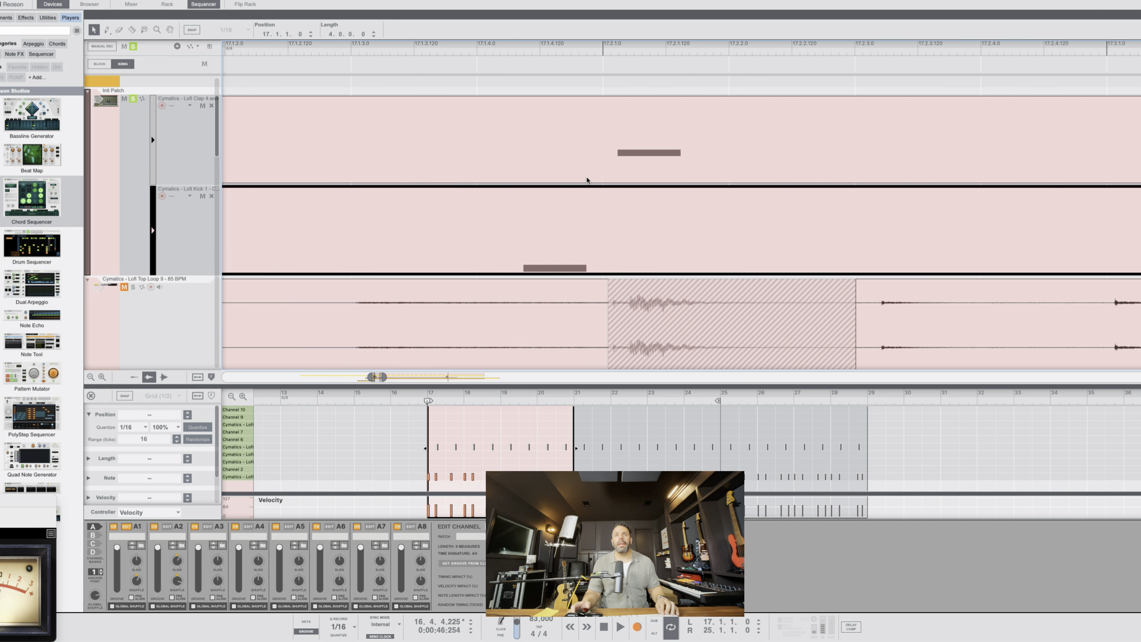
{"action": "scroll", "coordinate": [555, 160], "scroll_direction": "up", "scroll_amount": 2}
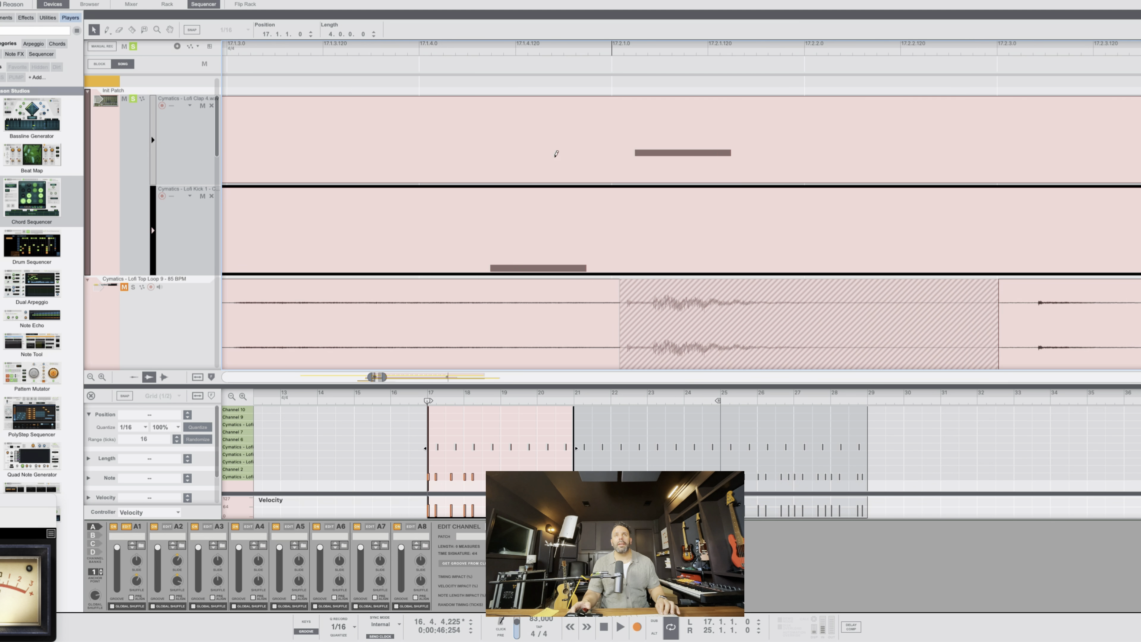
{"action": "scroll", "coordinate": [554, 160], "scroll_direction": "up", "scroll_amount": 2}
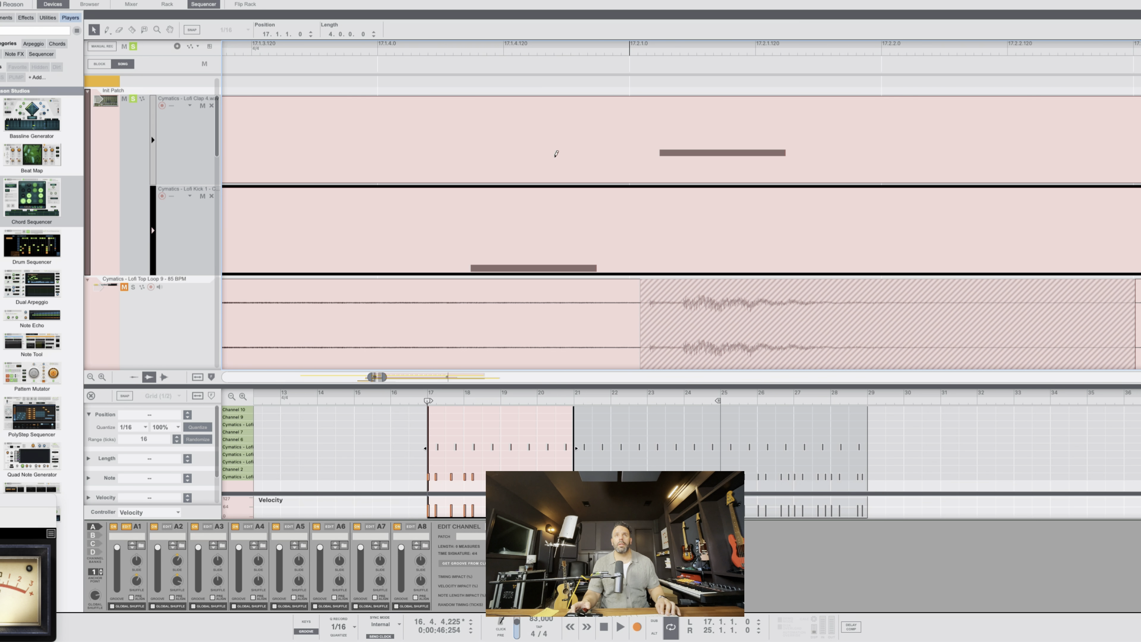
Step: Undo the groove commit and compare the clap and kick notes with the grid near 17.4
{"action": "key", "text": "super+z"}
{"action": "left_click", "coordinate": [496, 240]}
{"action": "scroll", "coordinate": [496, 240], "scroll_direction": "up", "scroll_amount": 4}
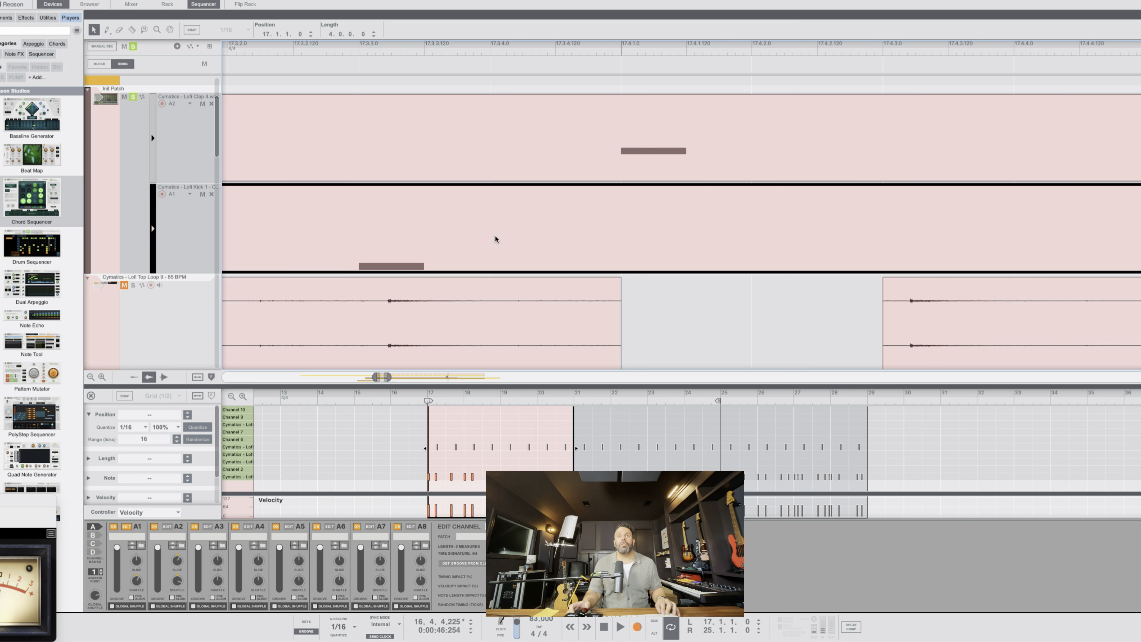
{"action": "left_click", "coordinate": [668, 130]}
{"action": "left_click", "coordinate": [351, 248]}
{"action": "scroll", "coordinate": [351, 248], "scroll_direction": "up", "scroll_amount": 2}
{"action": "left_click", "coordinate": [187, 138]}
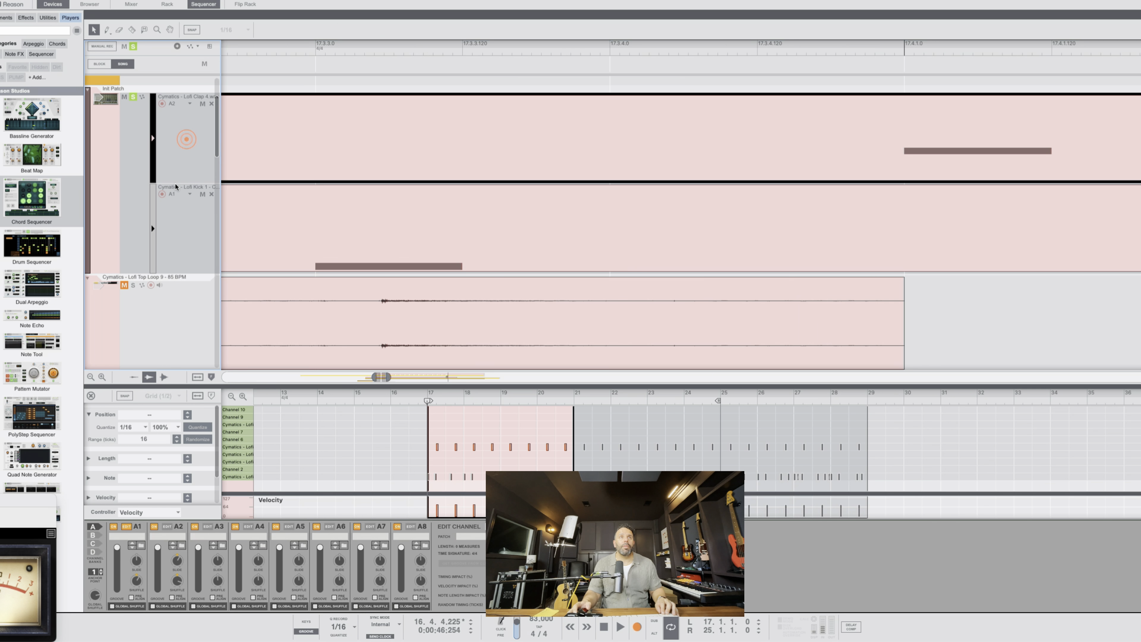
Step: Shrink the track heights to get an overview of the project's tracks
{"action": "scroll", "coordinate": [183, 207], "scroll_direction": "down", "scroll_amount": 3}
{"action": "scroll", "coordinate": [183, 206], "scroll_direction": "down", "scroll_amount": 2}
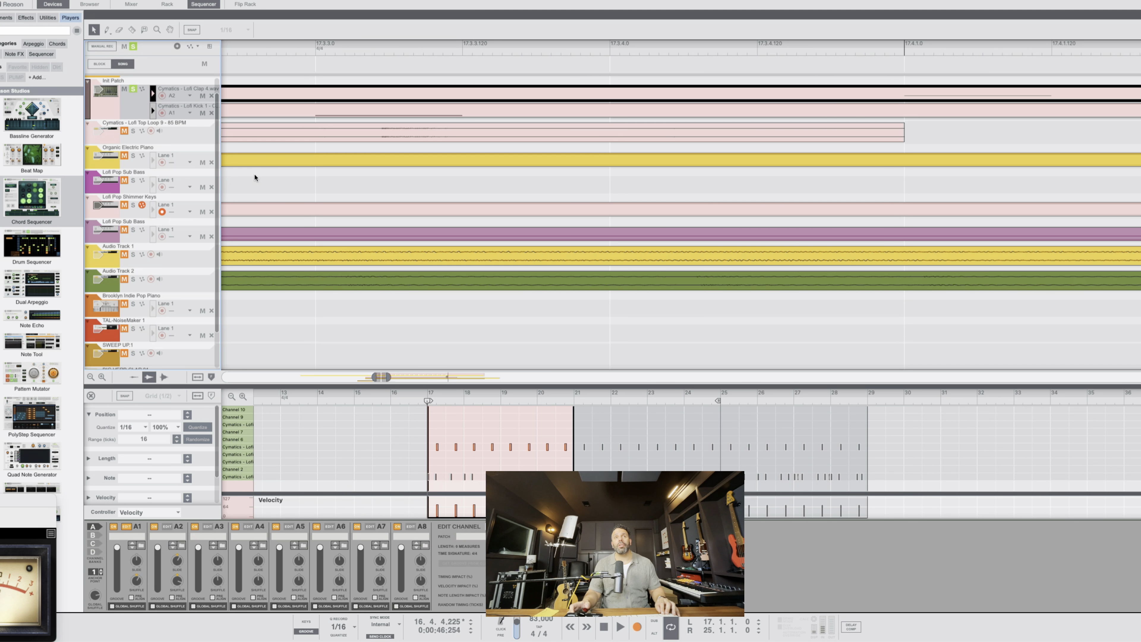
{"action": "scroll", "coordinate": [254, 173], "scroll_direction": "up", "scroll_amount": 2}
{"action": "scroll", "coordinate": [255, 174], "scroll_direction": "down", "scroll_amount": 1}
{"action": "scroll", "coordinate": [255, 174], "scroll_direction": "up", "scroll_amount": 4}
Step: Solo the Lofi Pop Sub Bass channel in the mixer and play it from just before bar 17
{"action": "scroll", "coordinate": [254, 174], "scroll_direction": "down", "scroll_amount": 5}
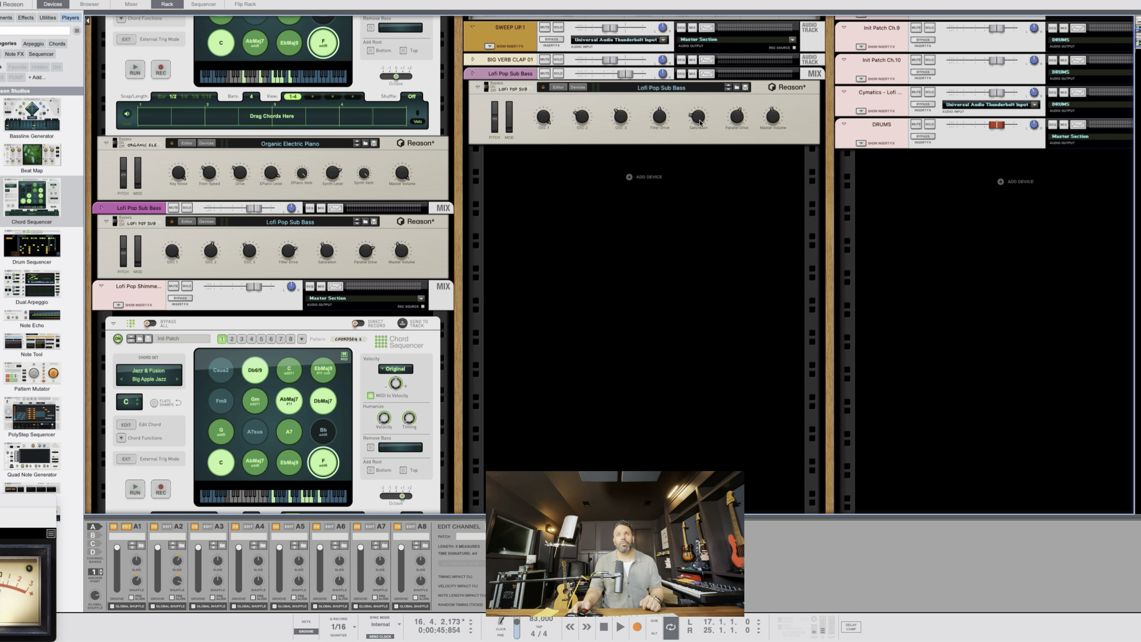
{"action": "mouse_move", "coordinate": [773, 121]}
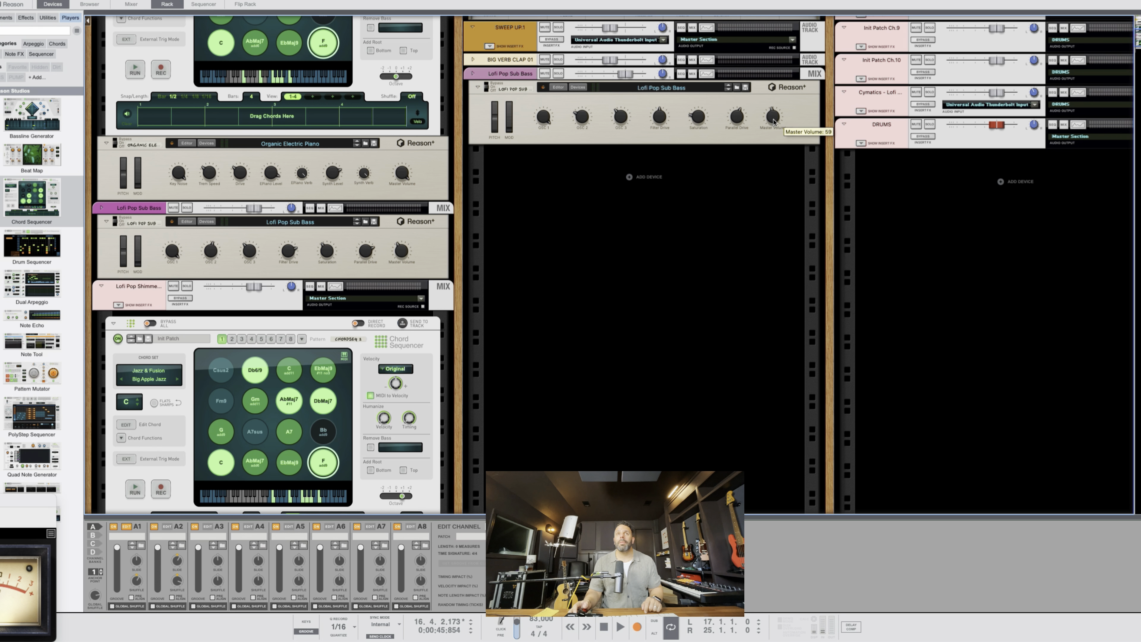
{"action": "key", "text": "F5"}
{"action": "left_click", "coordinate": [841, 389]}
{"action": "key", "text": "space"}
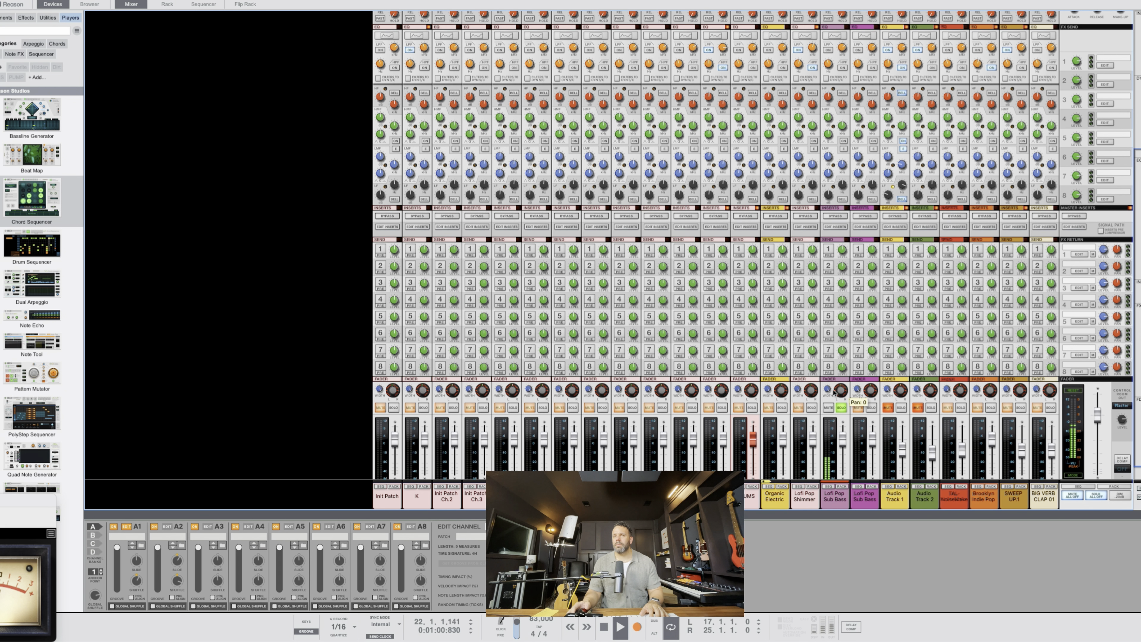
{"action": "key", "text": "space"}
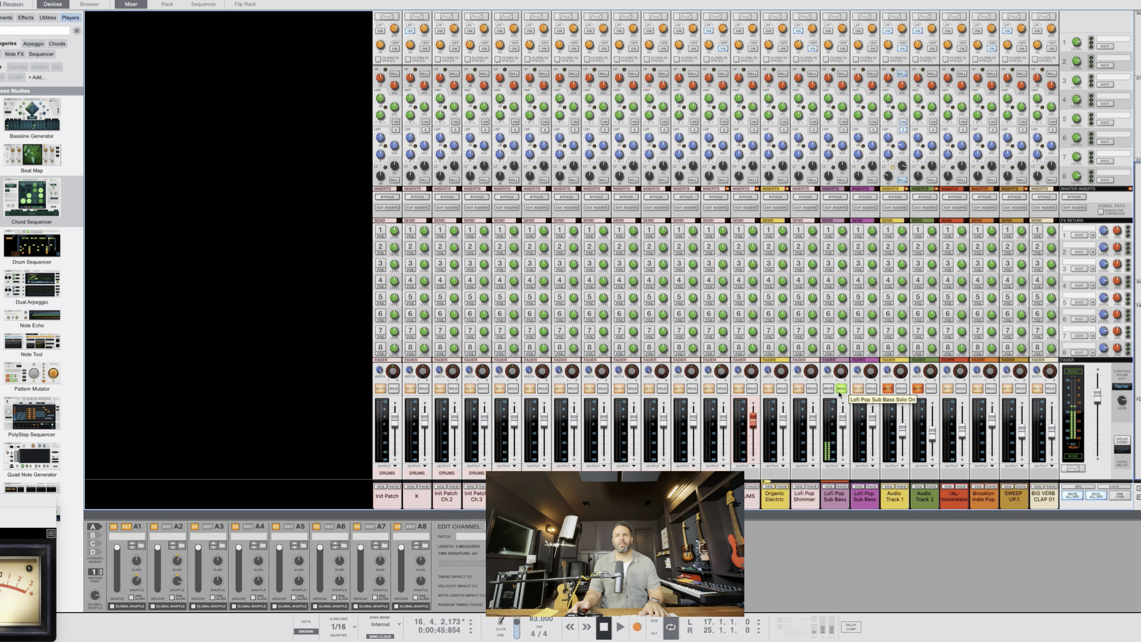
Step: Return to the arrangement and place the playhead at about bar 15.3
{"action": "key", "text": "F7"}
{"action": "left_click", "coordinate": [462, 333]}
{"action": "scroll", "coordinate": [483, 333], "scroll_direction": "up", "scroll_amount": 3}
{"action": "left_click", "coordinate": [439, 51]}
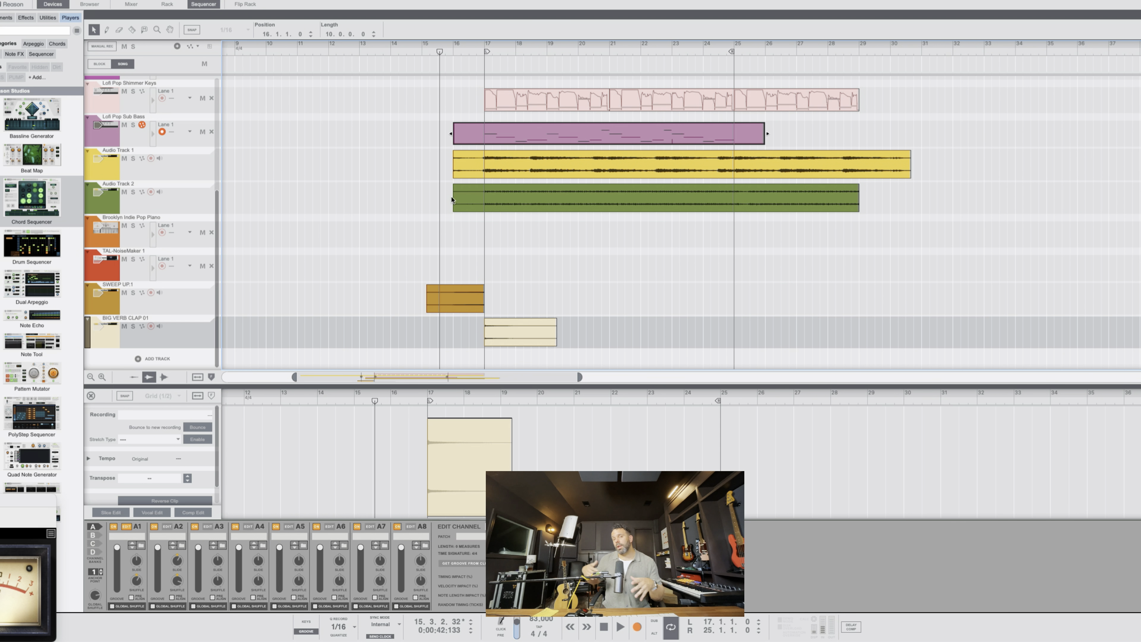
Step: Find the Brooklyn Indie Pop Piano channel in the rack, examine its high-pass filter in the Spectrum EQ and close the EQ window
{"action": "left_click", "coordinate": [107, 136]}
{"action": "left_click", "coordinate": [167, 4]}
{"action": "scroll", "coordinate": [595, 231], "scroll_direction": "up", "scroll_amount": 1}
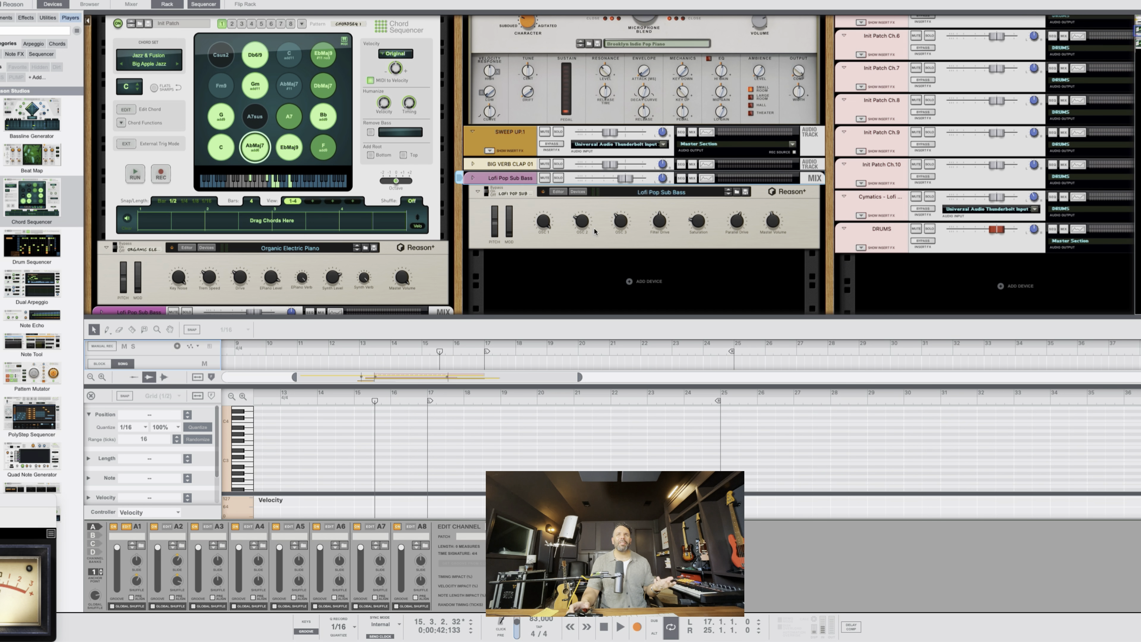
{"action": "scroll", "coordinate": [595, 230], "scroll_direction": "up", "scroll_amount": 3}
{"action": "scroll", "coordinate": [597, 230], "scroll_direction": "up", "scroll_amount": 1}
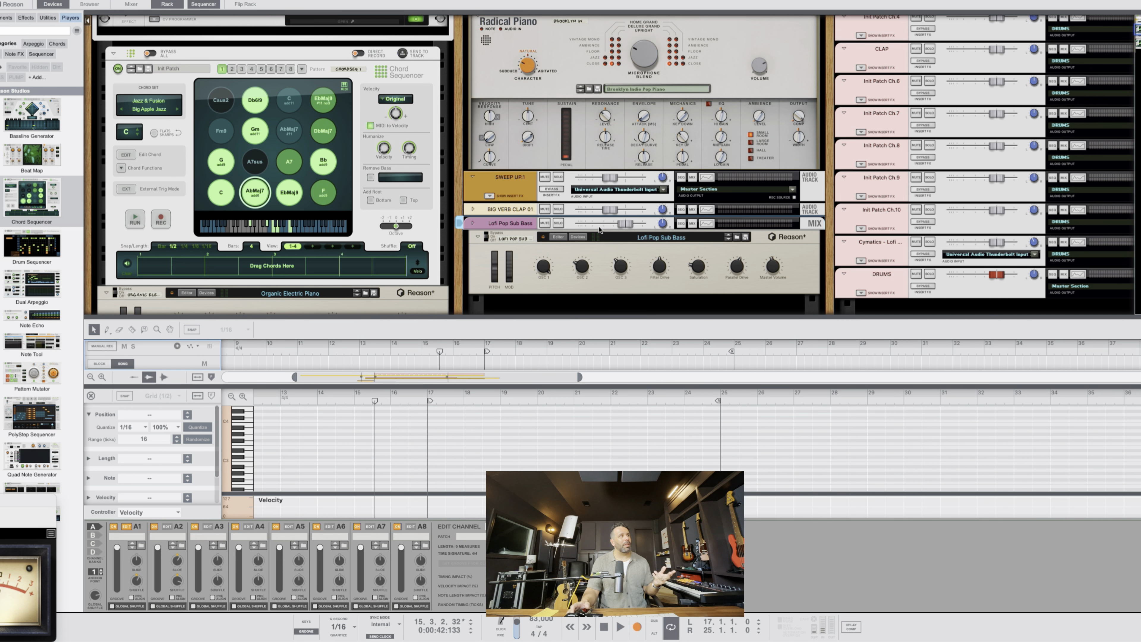
{"action": "scroll", "coordinate": [599, 229], "scroll_direction": "up", "scroll_amount": 8}
{"action": "left_click", "coordinate": [490, 104]}
{"action": "scroll", "coordinate": [539, 201], "scroll_direction": "down", "scroll_amount": 1}
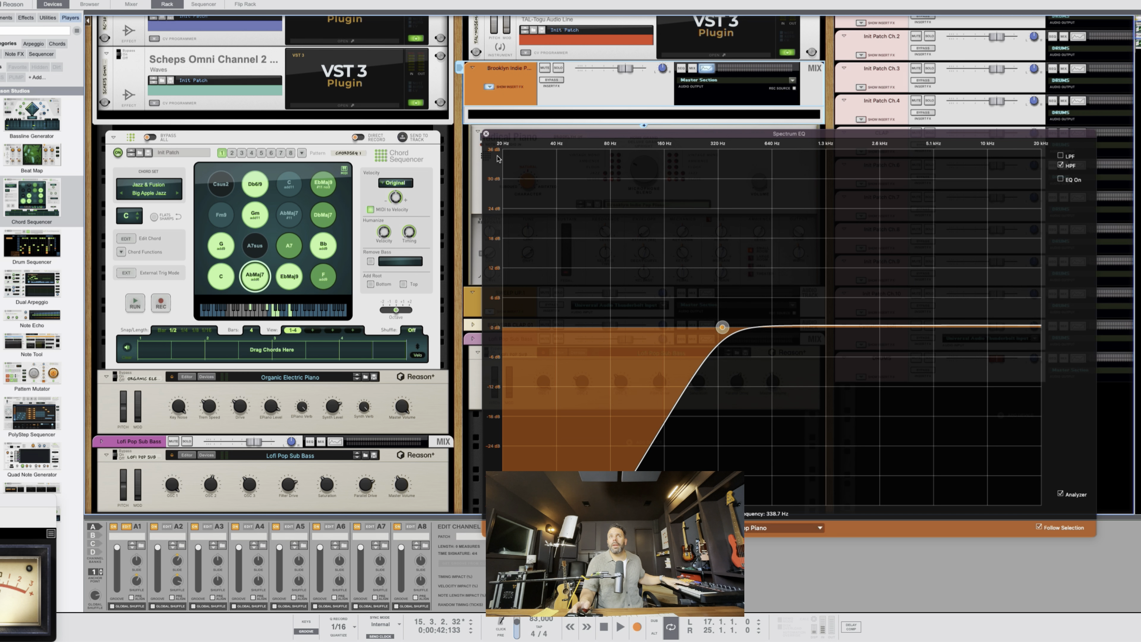
{"action": "left_click", "coordinate": [486, 134]}
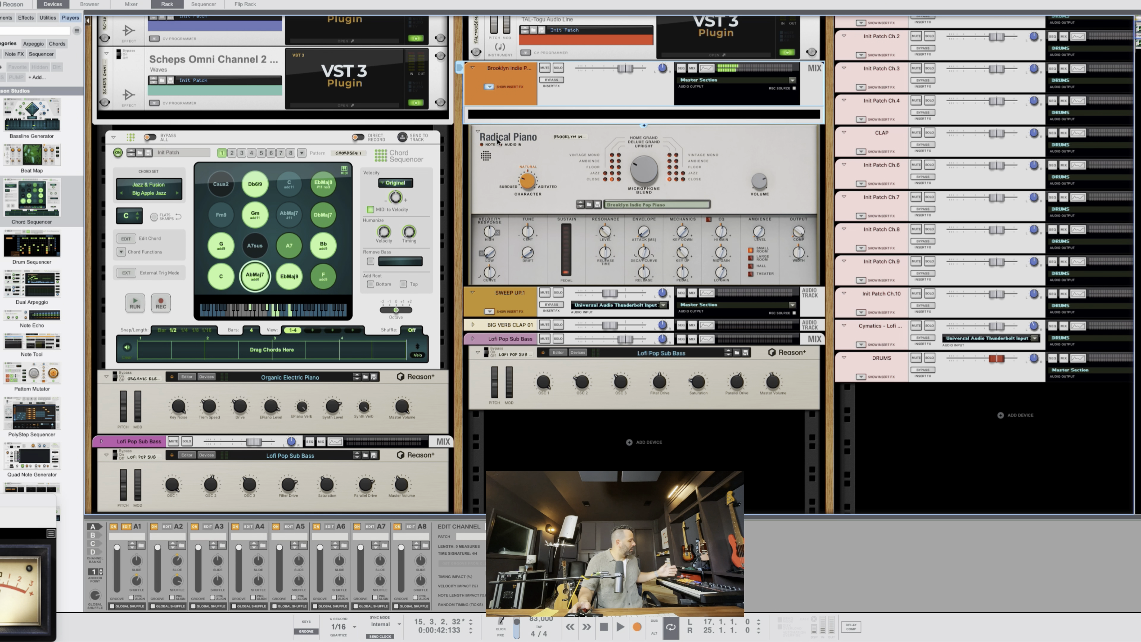
Step: Raise the Radical Piano's Ambience slightly and inspect its Tune Drift setting
{"action": "left_click_drag", "start_coordinate": [758, 232], "coordinate": [759, 225]}
{"action": "mouse_move", "coordinate": [529, 257]}
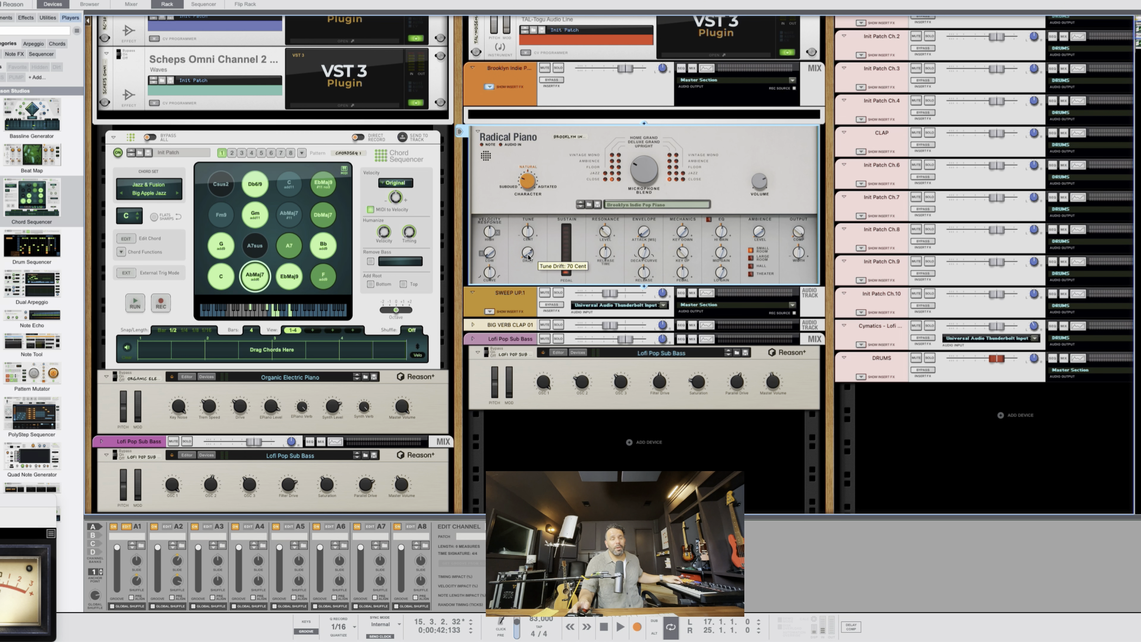
Step: Lower the Radical Piano's Tune Drift slightly and try different Character settings, going down to -12
{"action": "mouse_move", "coordinate": [529, 256]}
{"action": "left_mouse_down"}
{"action": "mouse_move", "coordinate": [530, 246]}
{"action": "mouse_move", "coordinate": [531, 266]}
{"action": "mouse_move", "coordinate": [527, 232]}
{"action": "mouse_move", "coordinate": [530, 264]}
{"action": "left_mouse_up"}
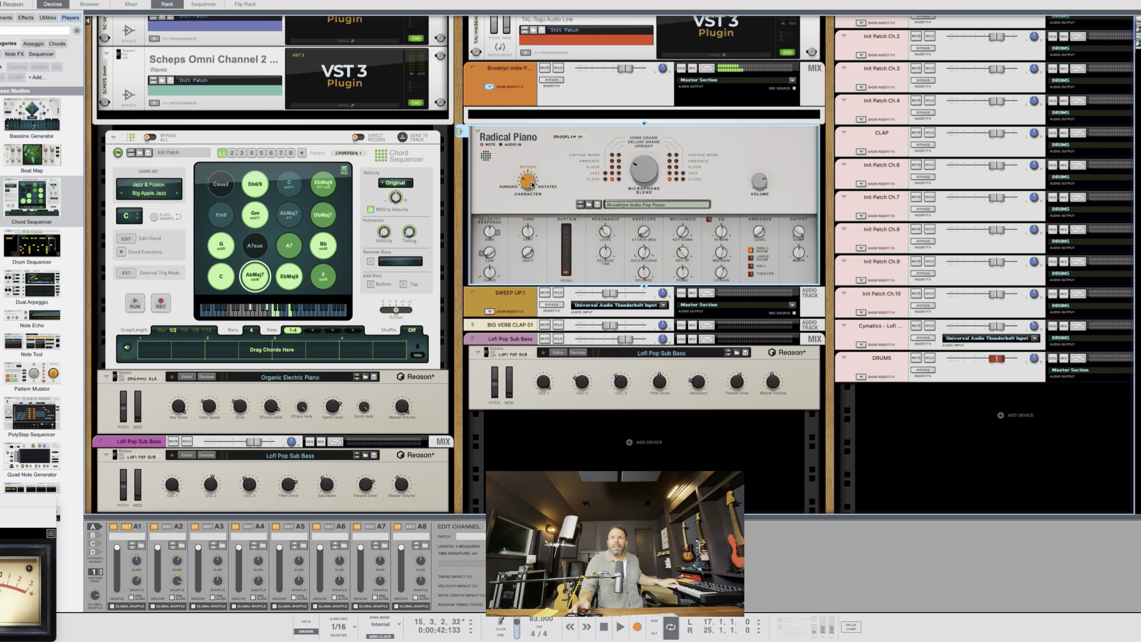
{"action": "mouse_move", "coordinate": [532, 184]}
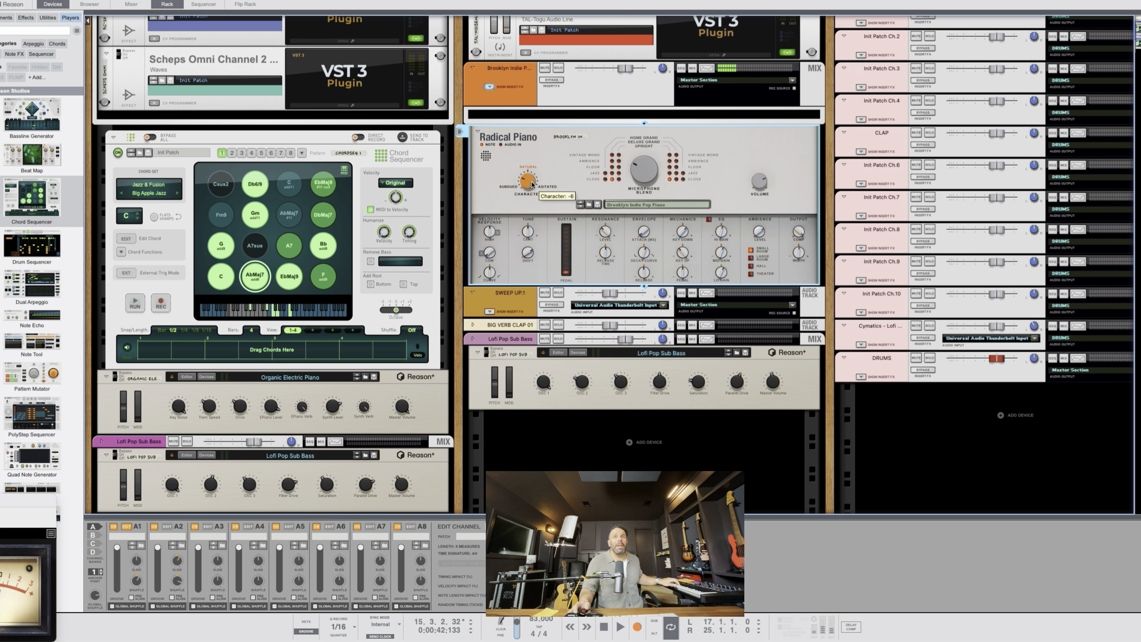
{"action": "left_click_drag", "start_coordinate": [532, 188], "coordinate": [532, 190]}
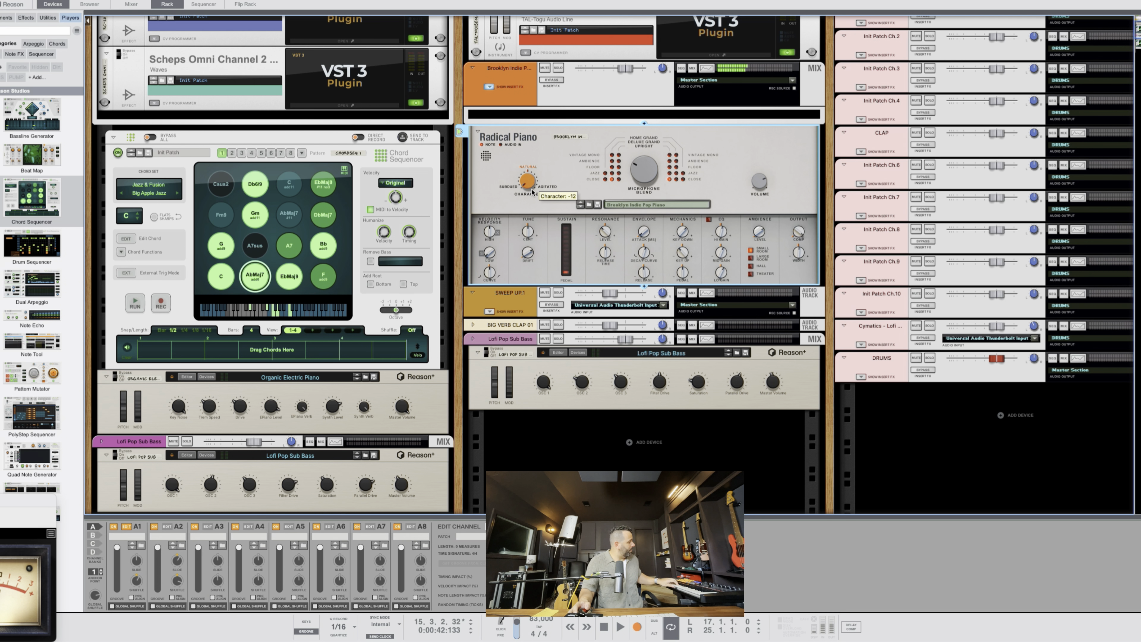
{"action": "mouse_move", "coordinate": [531, 192]}
{"action": "left_mouse_down"}
{"action": "mouse_move", "coordinate": [534, 154]}
{"action": "mouse_move", "coordinate": [538, 184]}
{"action": "left_mouse_up"}
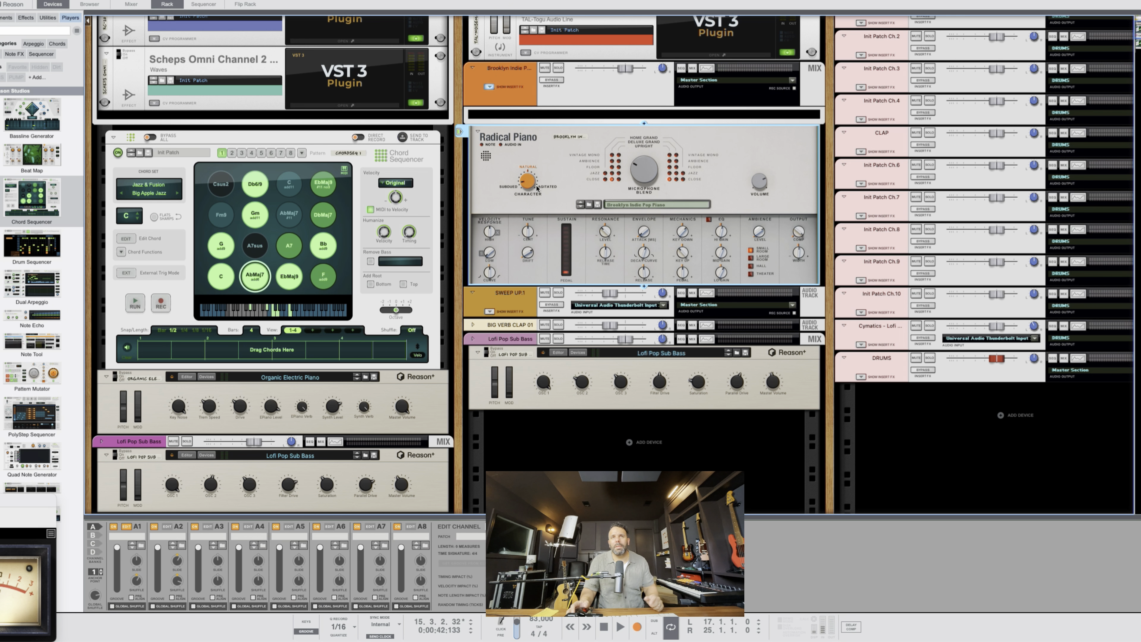
Step: Add an Audiomatic Retro Transformer effect to the Brooklyn Indie Pop Piano channel
{"action": "right_click", "coordinate": [568, 116]}
{"action": "mouse_move", "coordinate": [617, 278]}
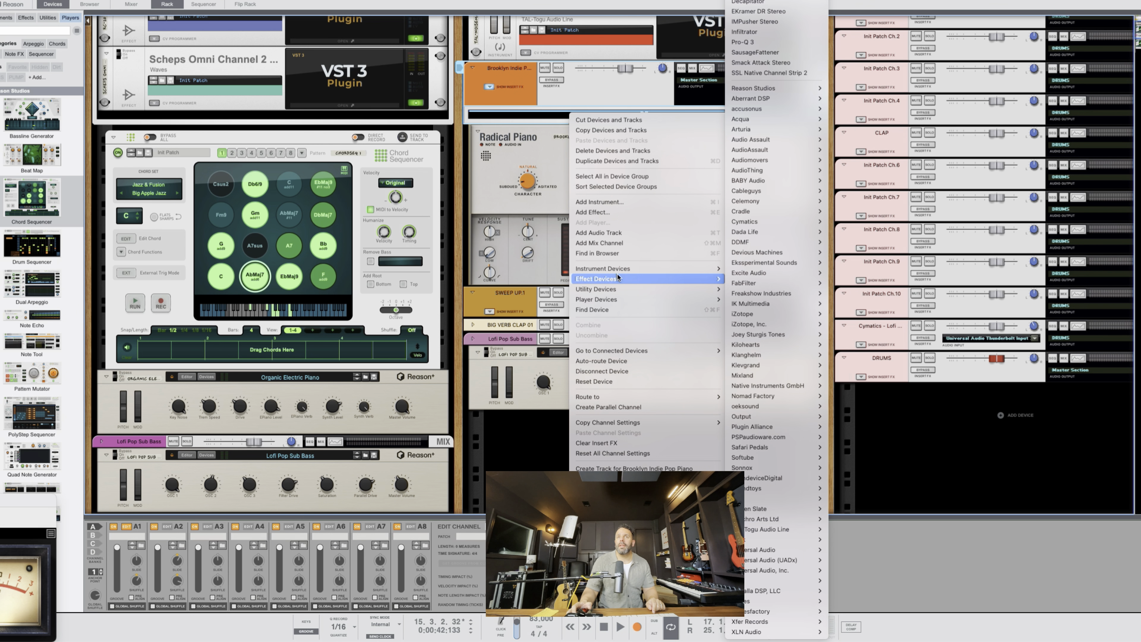
{"action": "mouse_move", "coordinate": [803, 87]}
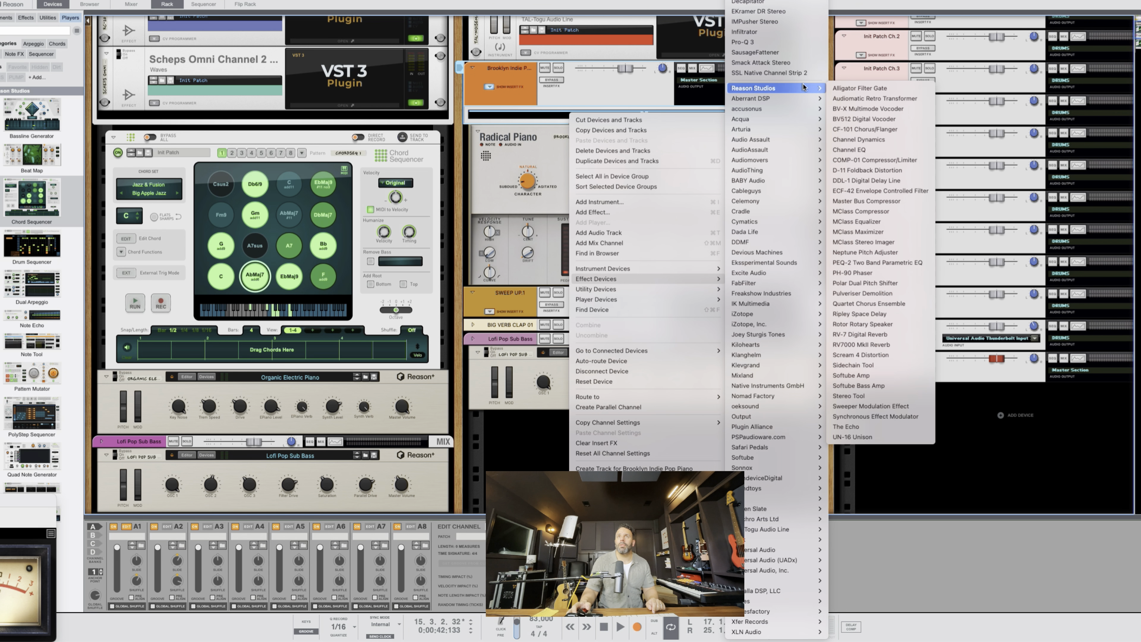
{"action": "left_click", "coordinate": [874, 98]}
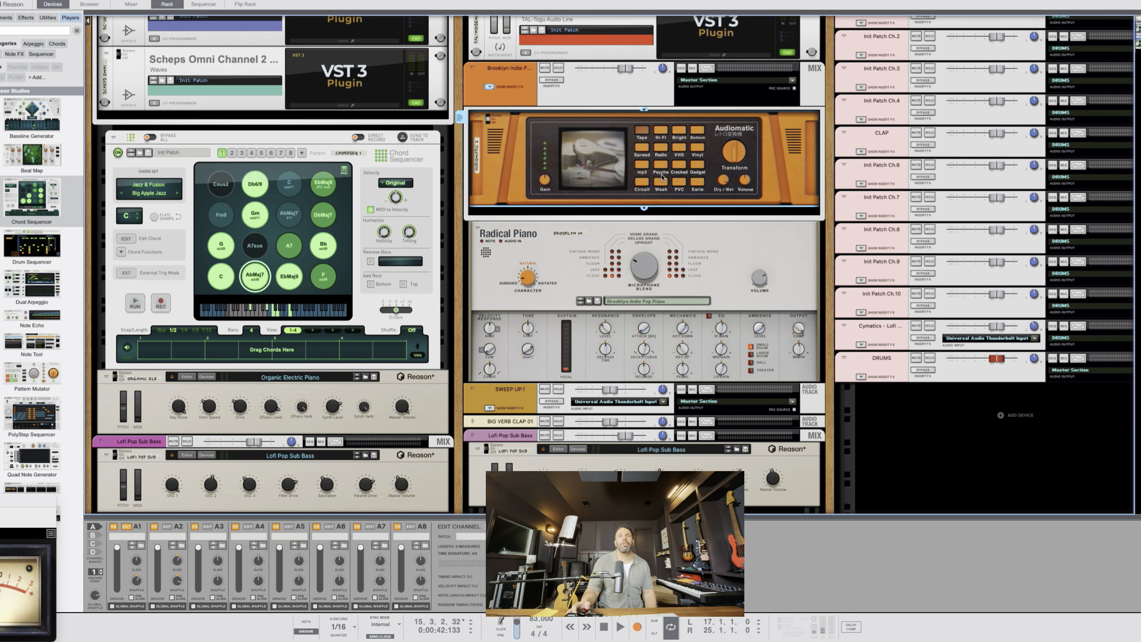
Step: Audition Audiomatic presets including Wash and PVC while adjusting Transform, then select the Psyche preset and lower its Dry/Wet mix
{"action": "left_click", "coordinate": [658, 184]}
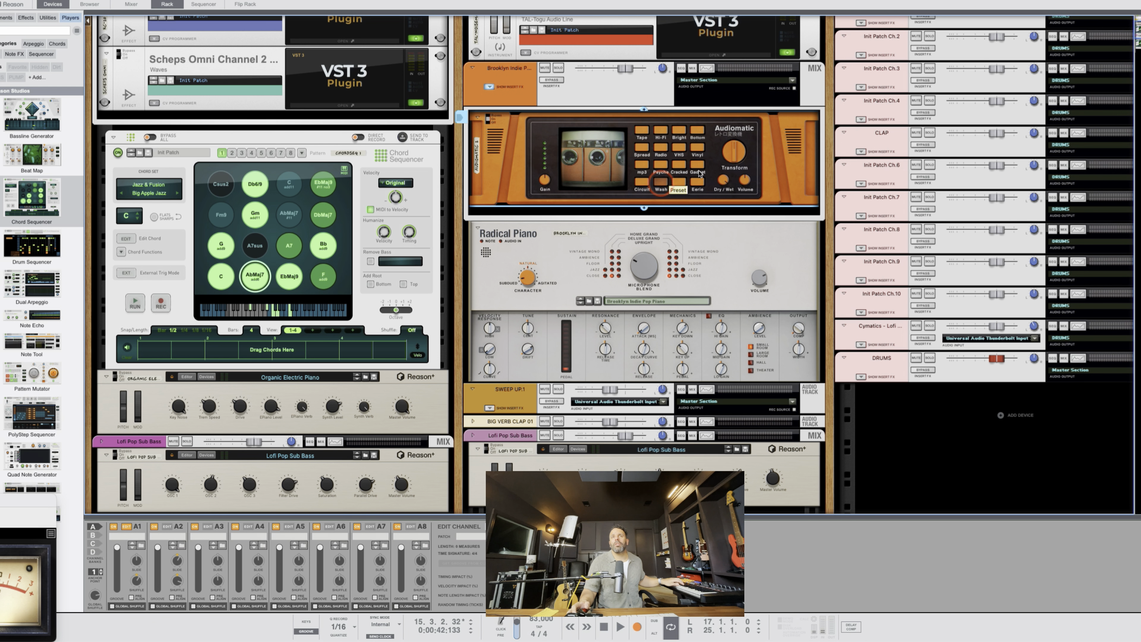
{"action": "left_click_drag", "start_coordinate": [730, 162], "coordinate": [730, 167]}
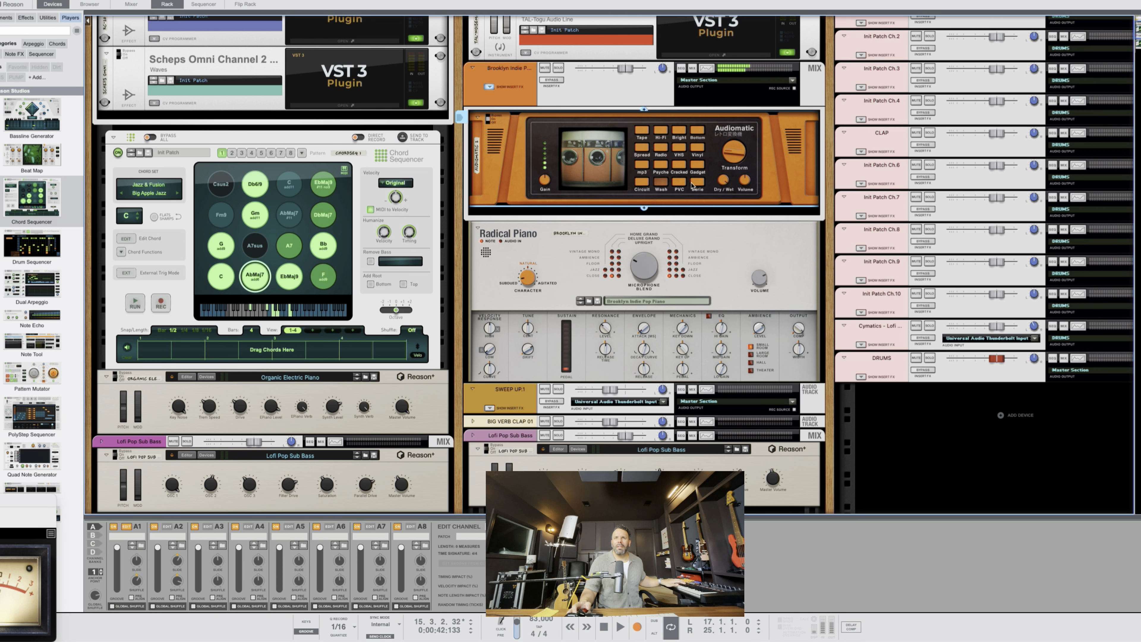
{"action": "left_click", "coordinate": [680, 181]}
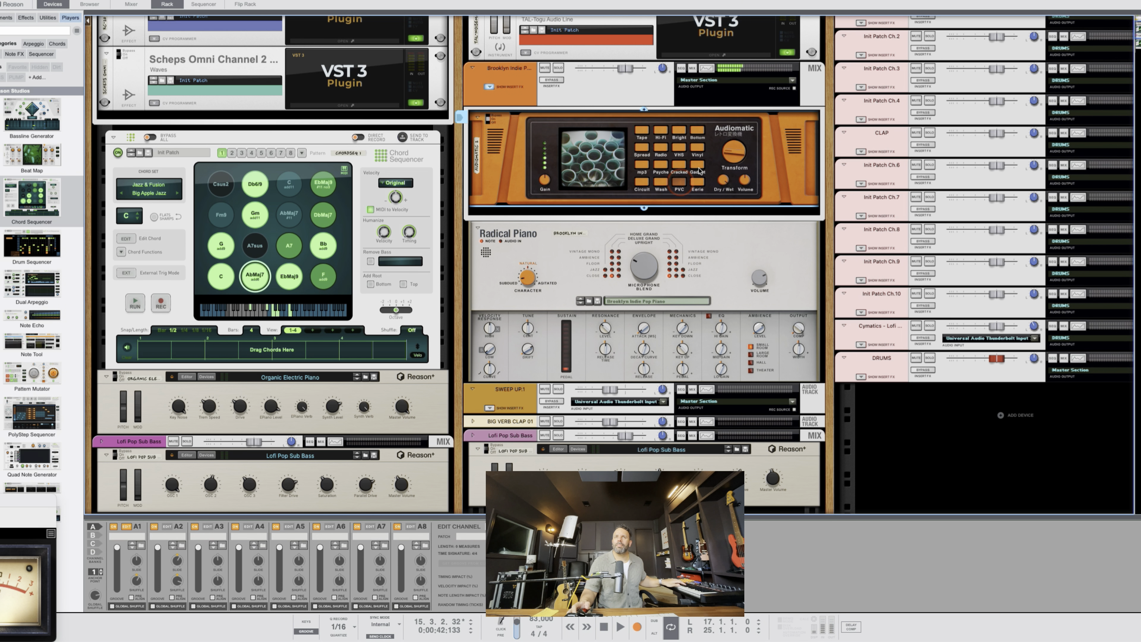
{"action": "left_click", "coordinate": [696, 181]}
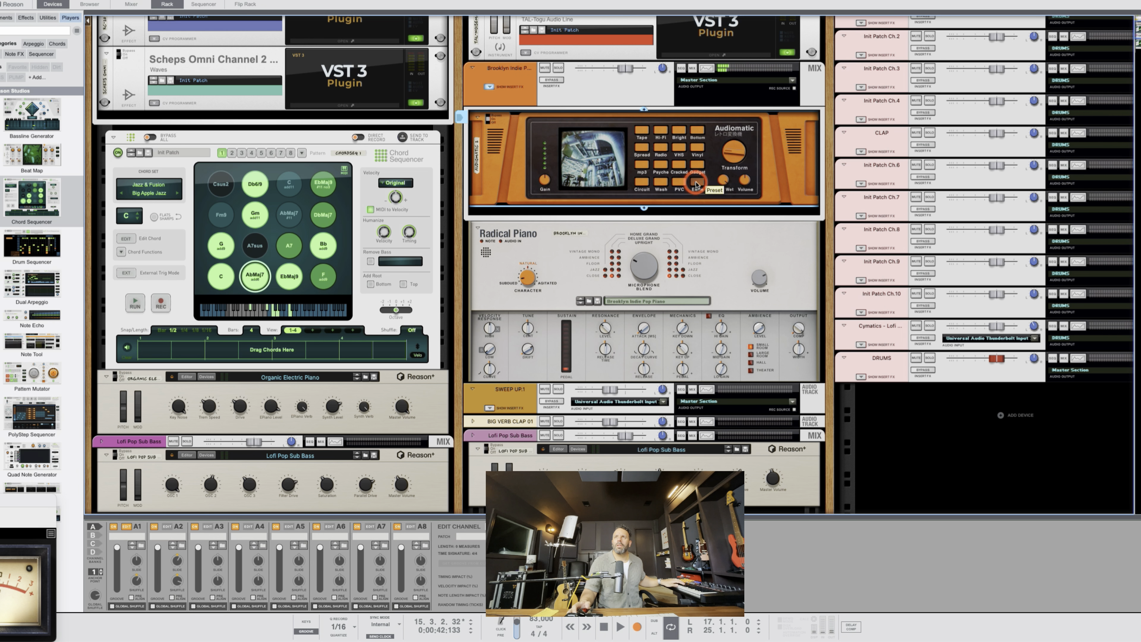
{"action": "left_click", "coordinate": [660, 181]}
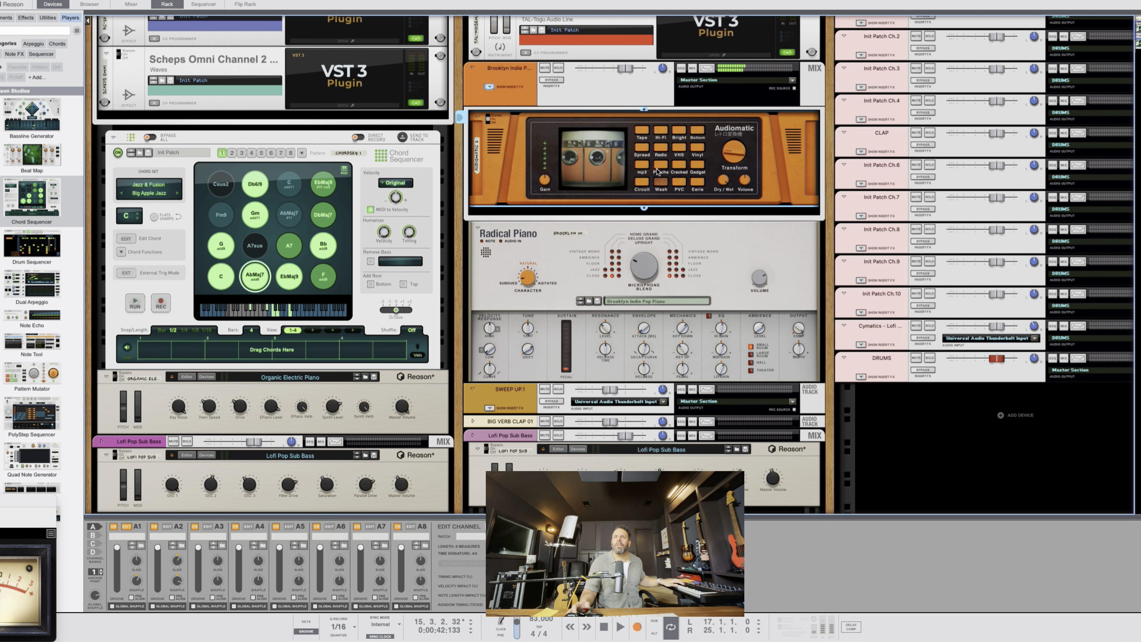
{"action": "left_click", "coordinate": [659, 168]}
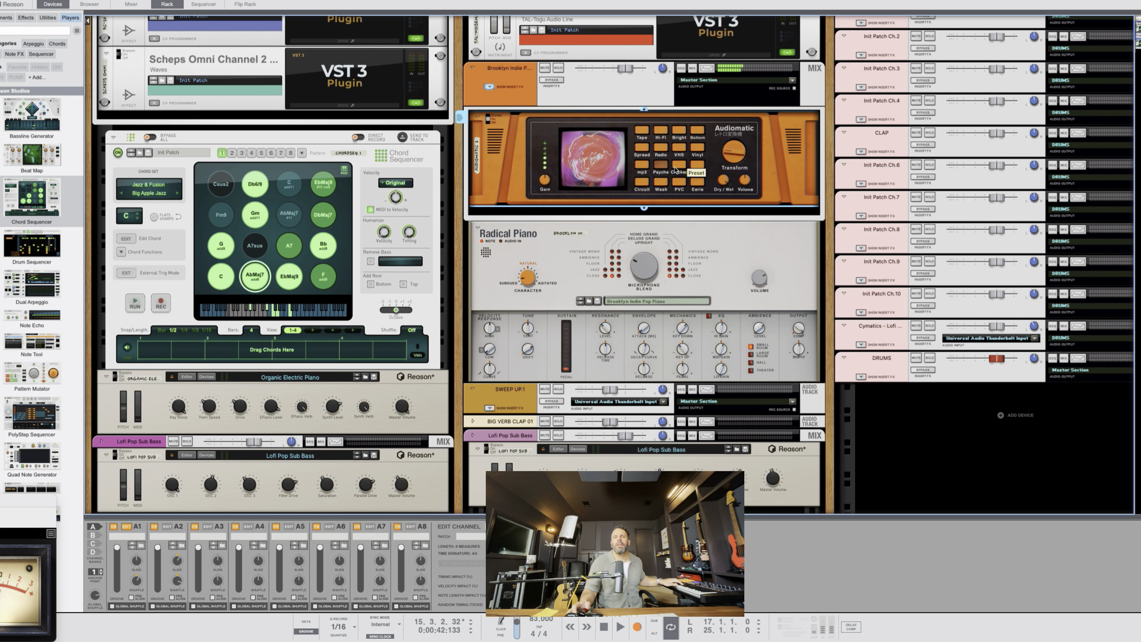
{"action": "left_click_drag", "start_coordinate": [723, 180], "coordinate": [726, 197]}
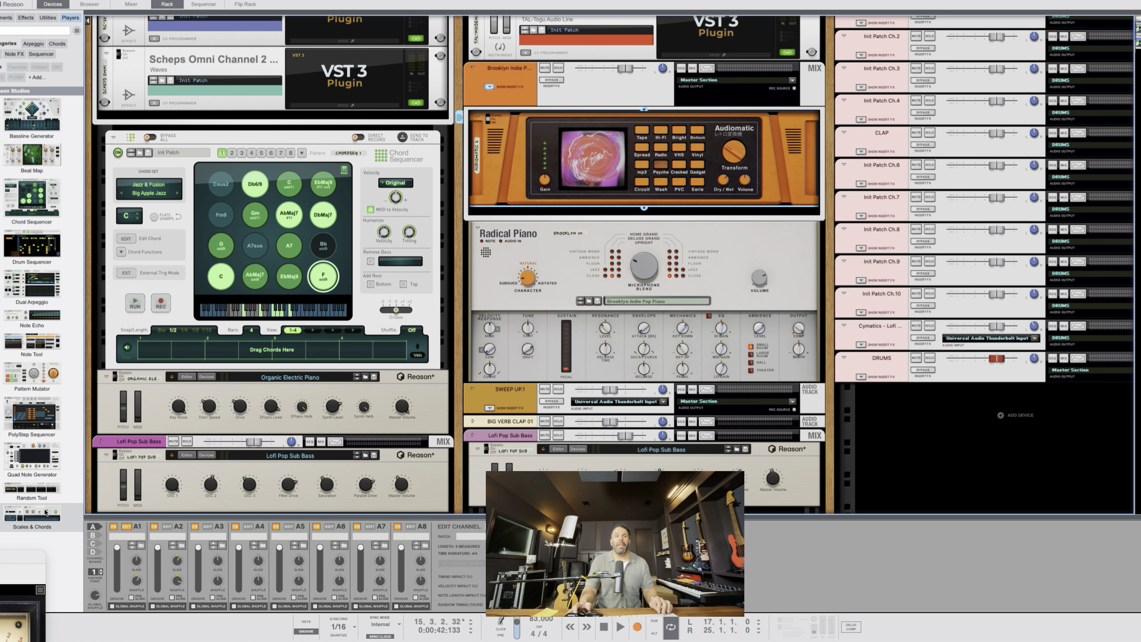
Step: Add a Scales & Chords player to the Radical Piano and set its scale to Minor in the key of C
{"action": "left_click_drag", "start_coordinate": [38, 511], "coordinate": [559, 230]}
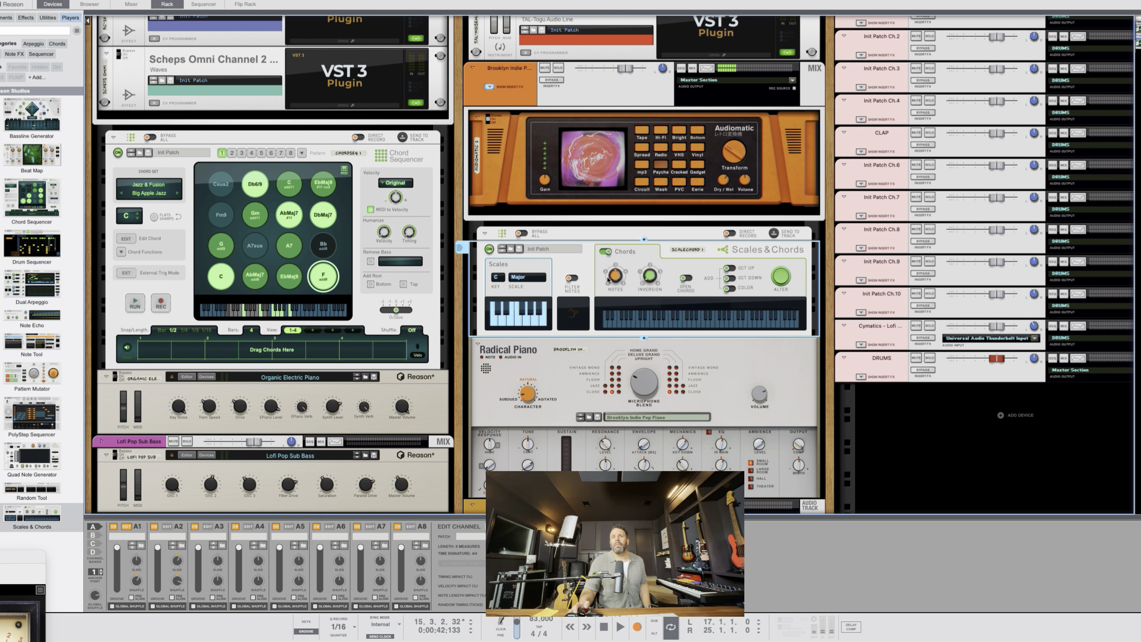
{"action": "left_click", "coordinate": [526, 278]}
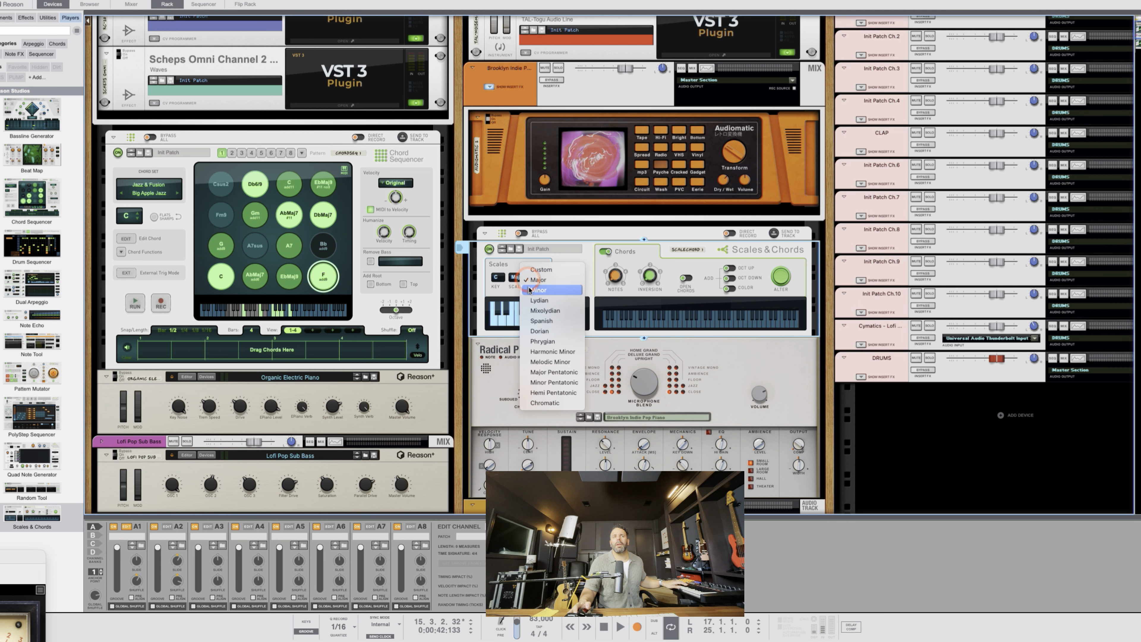
{"action": "left_click", "coordinate": [529, 289]}
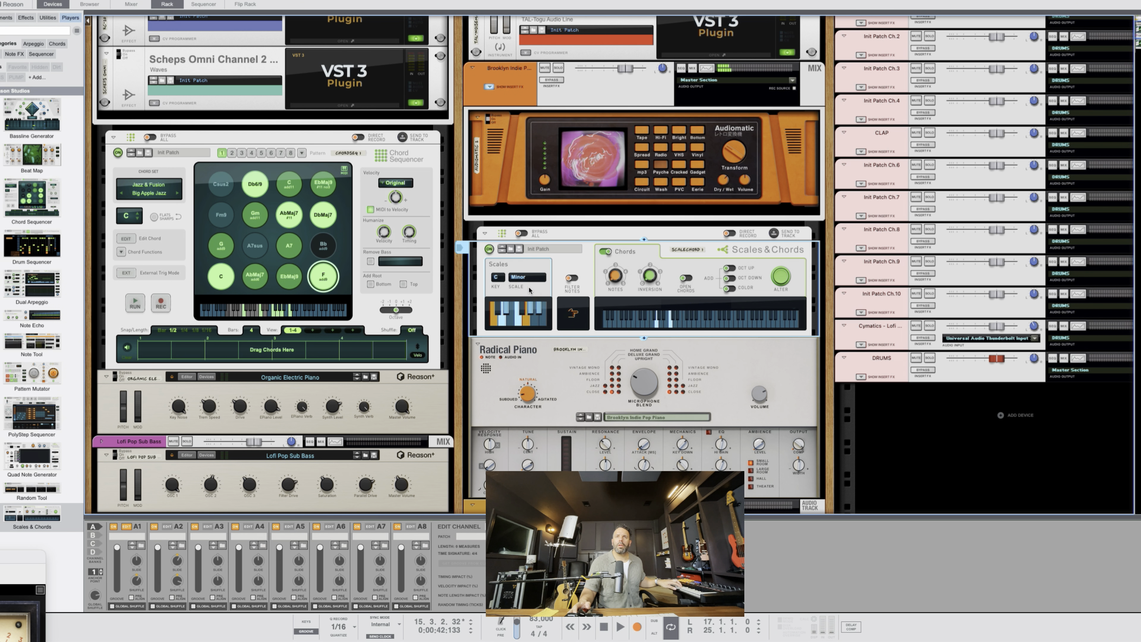
Step: Add an octave up to the Scales & Chords output, try the octave down, and play the beat from about bar 15.3
{"action": "left_click", "coordinate": [730, 278]}
{"action": "left_click", "coordinate": [729, 268]}
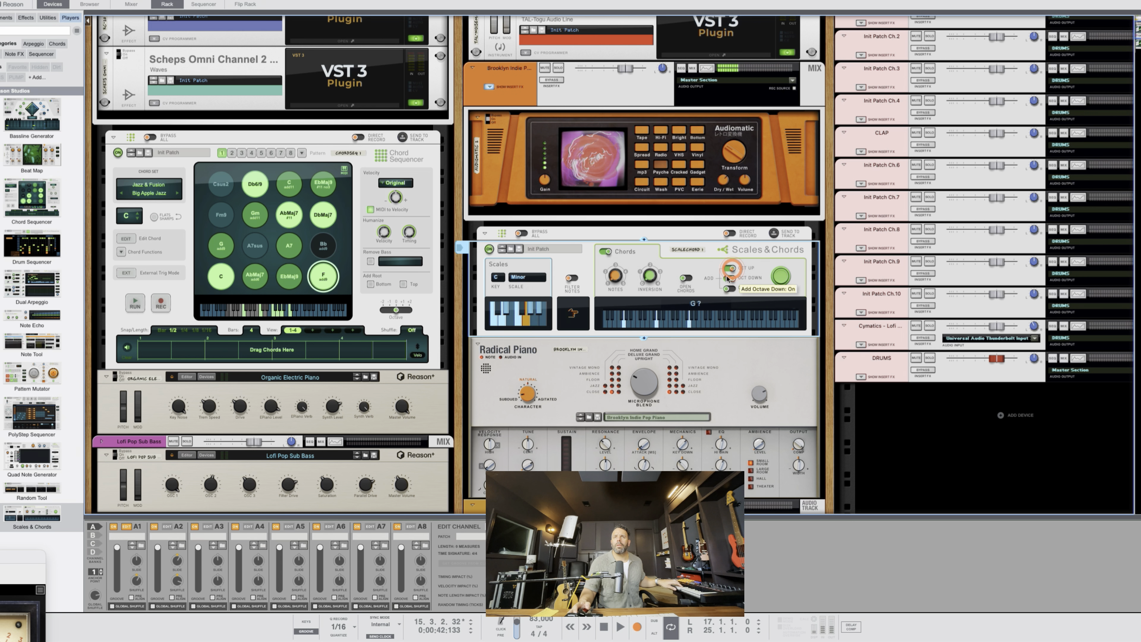
{"action": "left_click", "coordinate": [730, 278]}
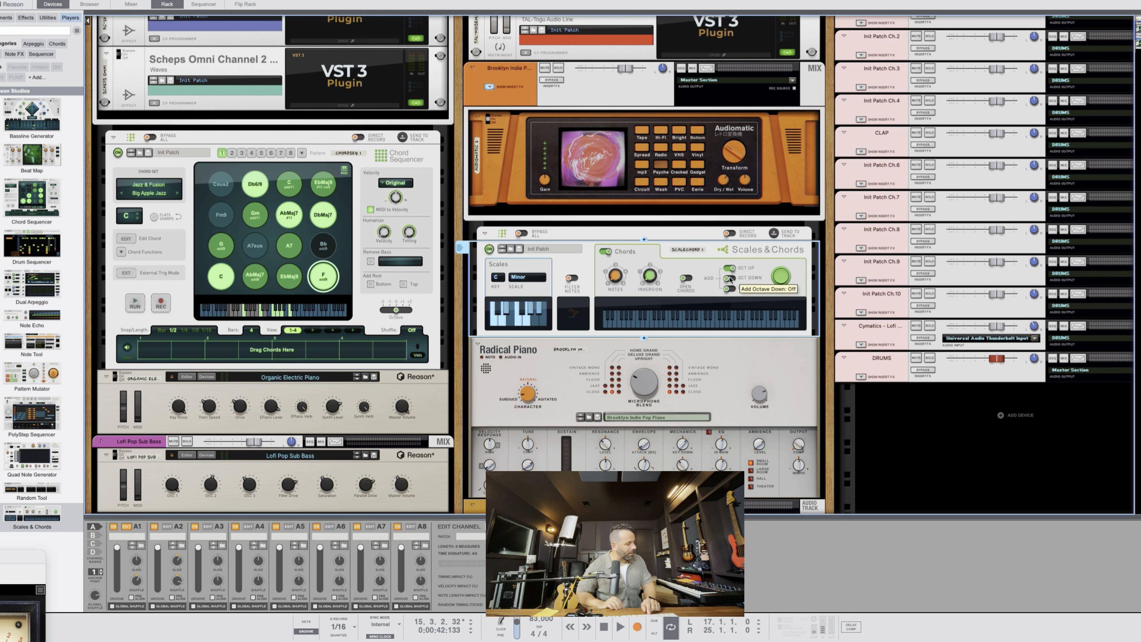
{"action": "key", "text": "space"}
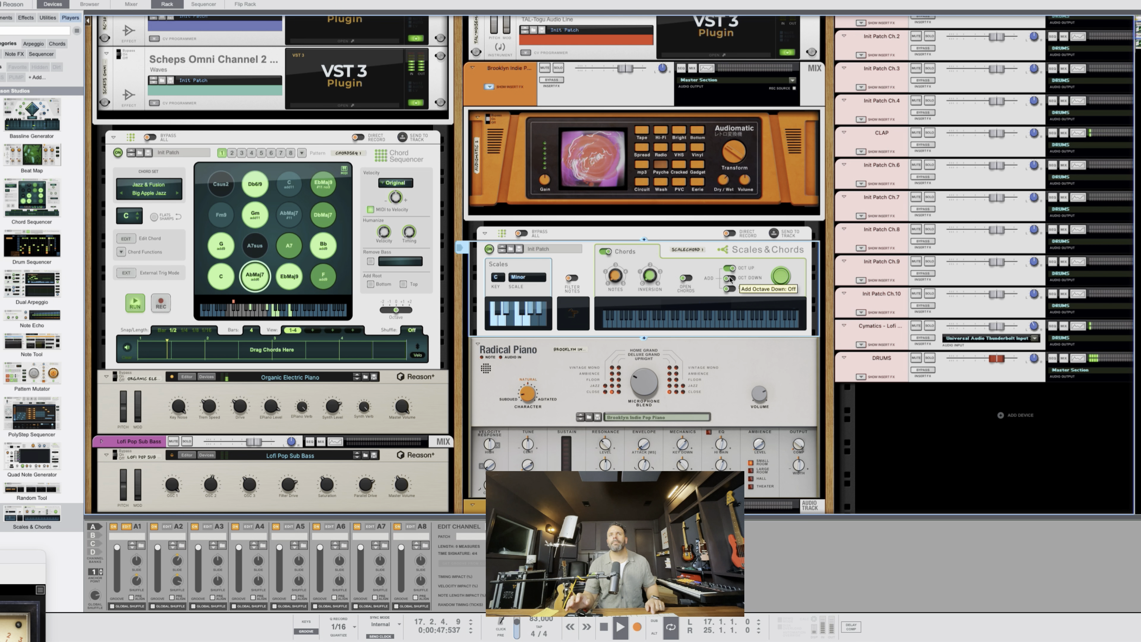
{"action": "key", "text": "space"}
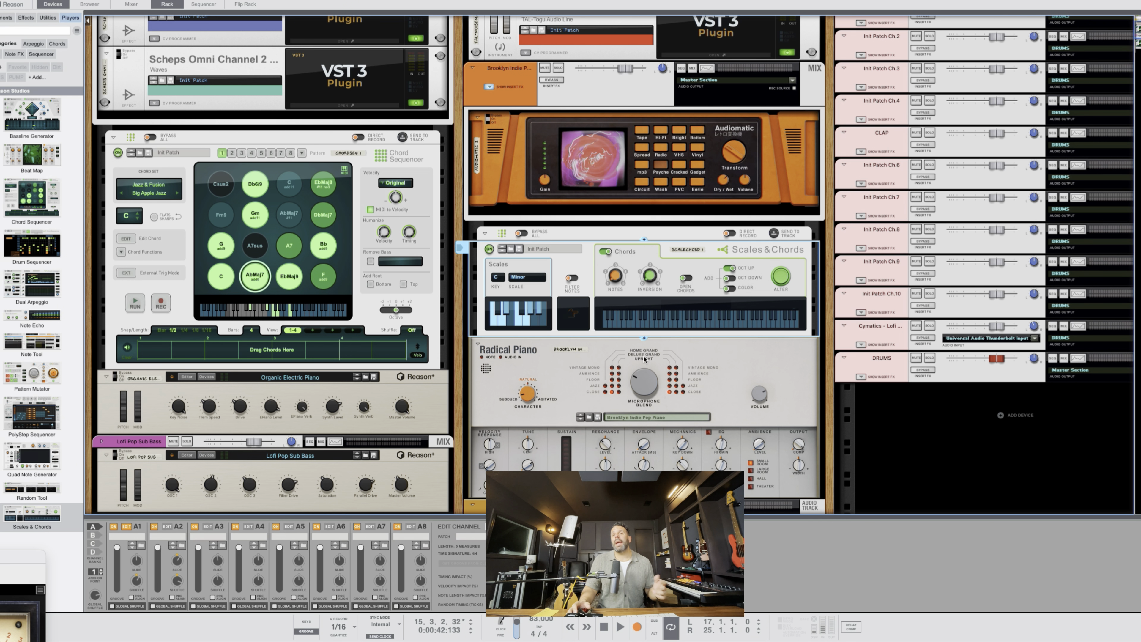